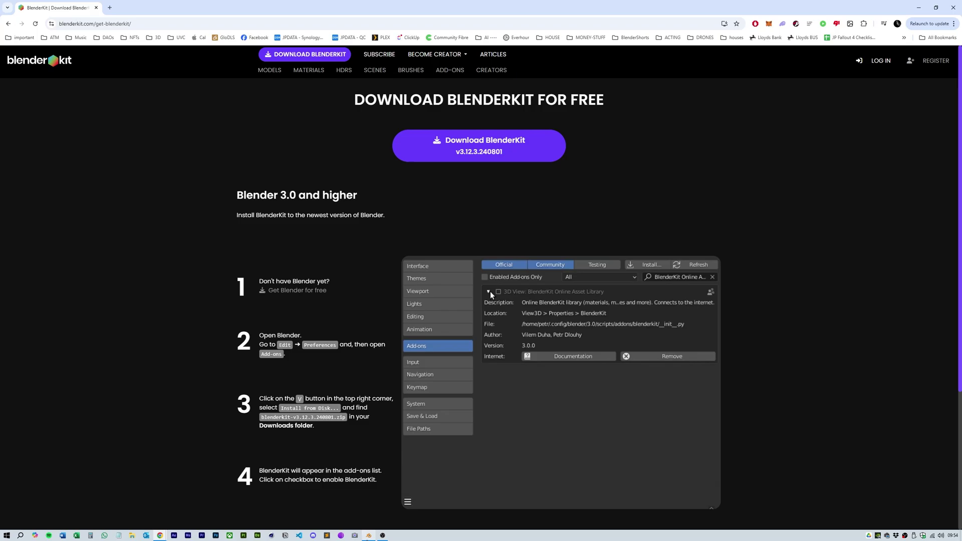
Open Preferences at the Add-ons section, dismissing the install-from-disk file browser
left_click(369, 535)
left_click(29, 13)
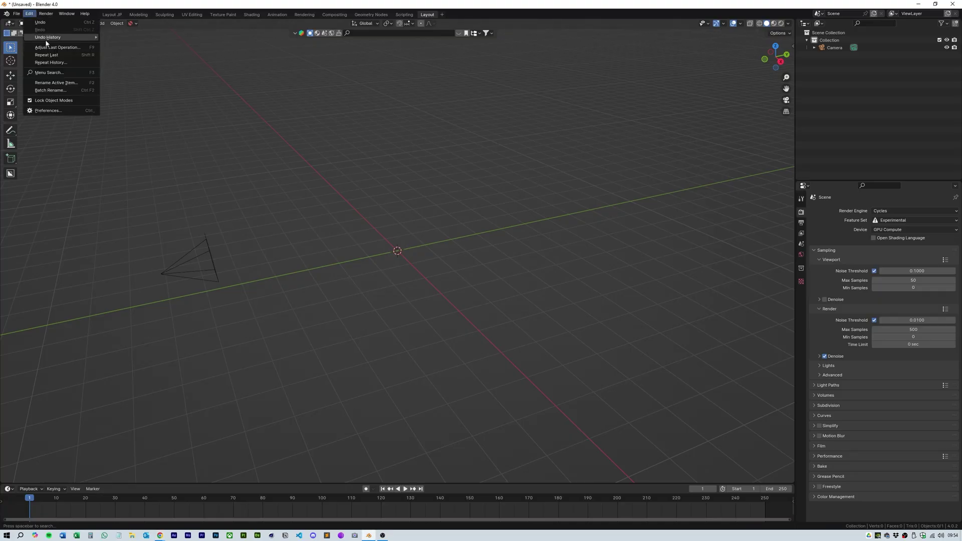
left_click(38, 113)
left_click(270, 63)
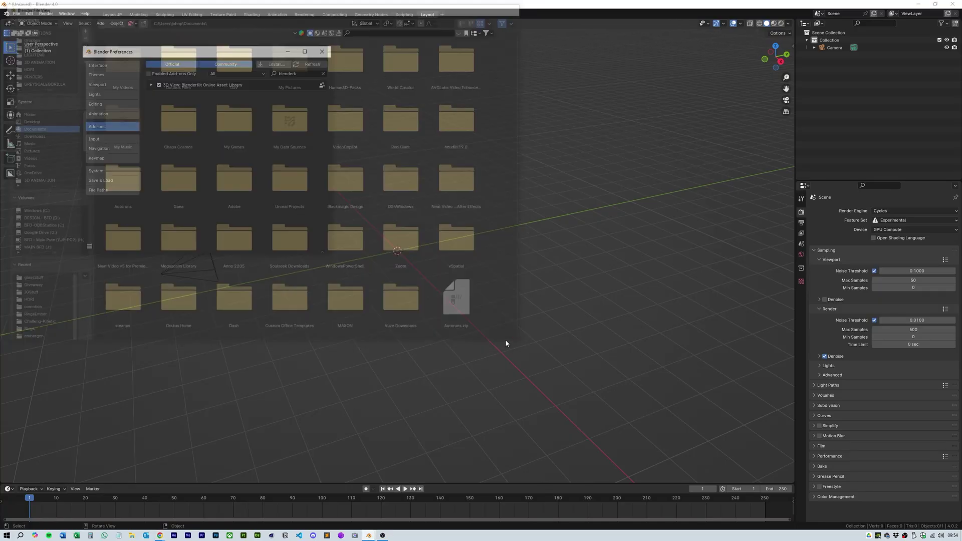
left_click(504, 338)
Review the BlenderKit add-on's settings, collapse them, and close Preferences
left_click(152, 85)
scroll(215, 155, "down", 2)
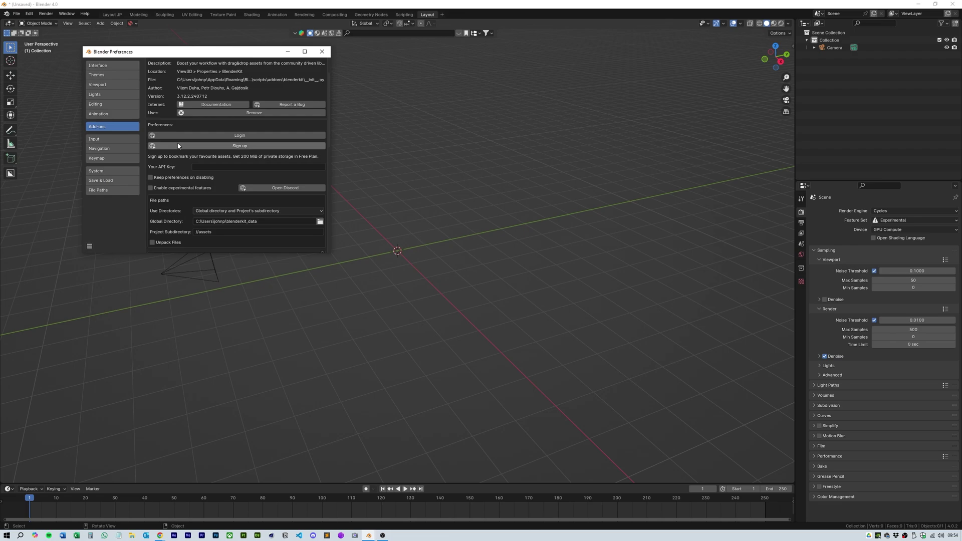
scroll(234, 156, "down", 2)
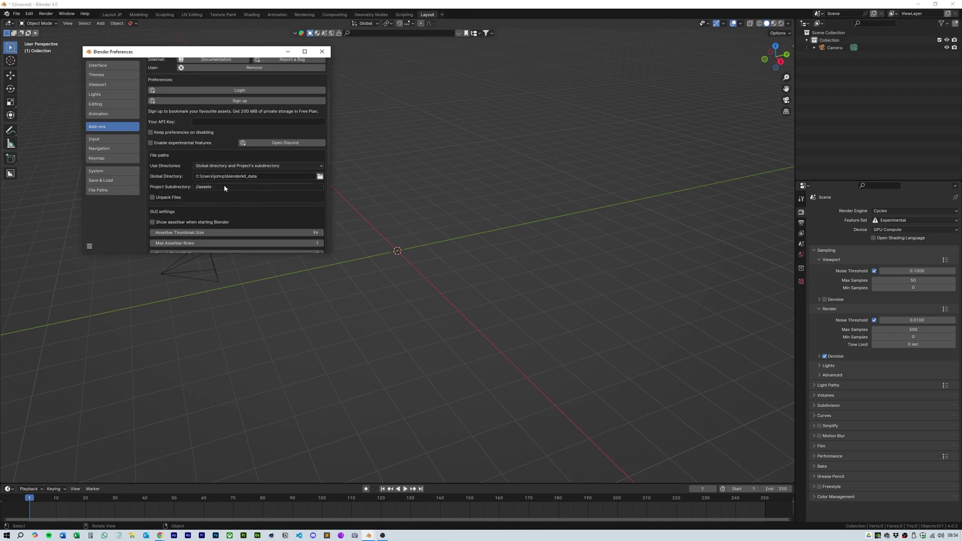
scroll(231, 160, "down", 2)
scroll(226, 167, "down", 2)
scroll(221, 177, "up", 8)
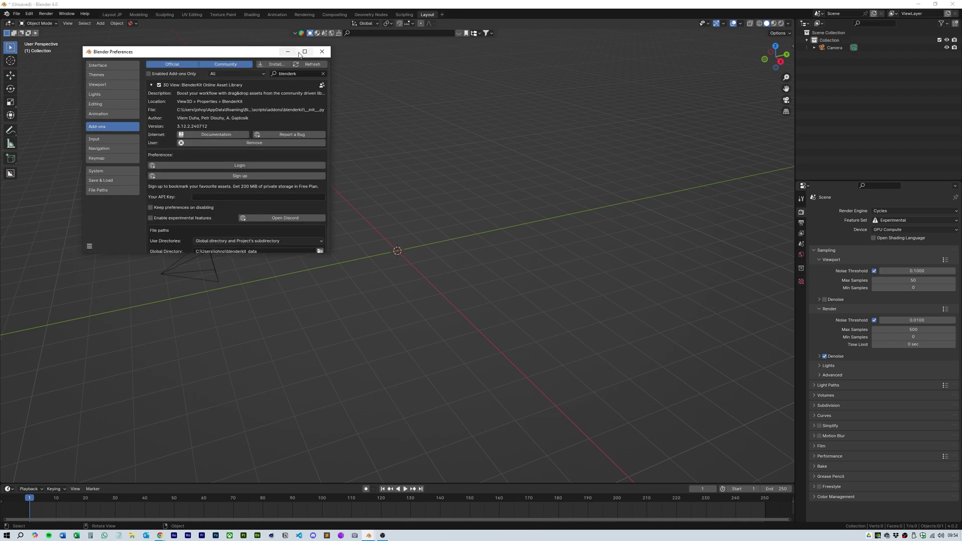
left_click(152, 85)
left_click(321, 51)
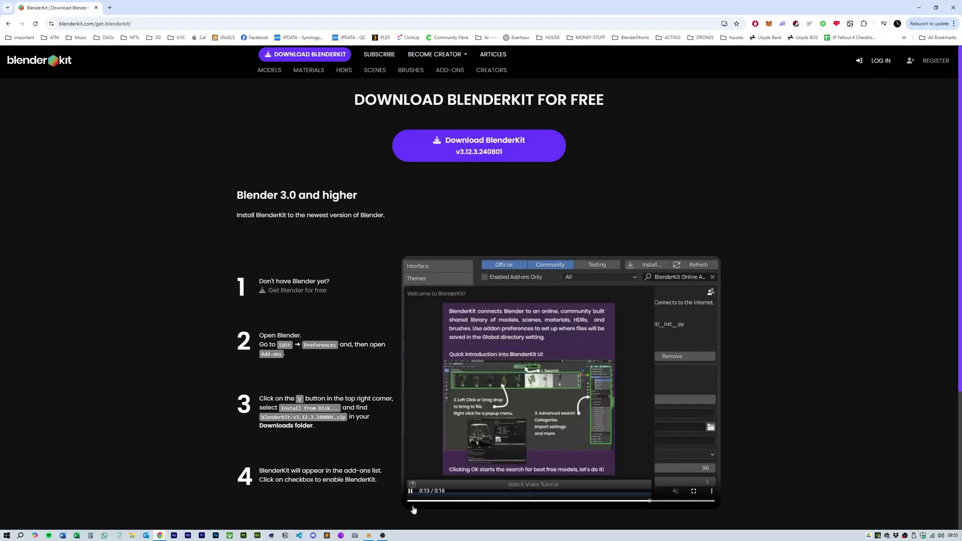
left_click(369, 536)
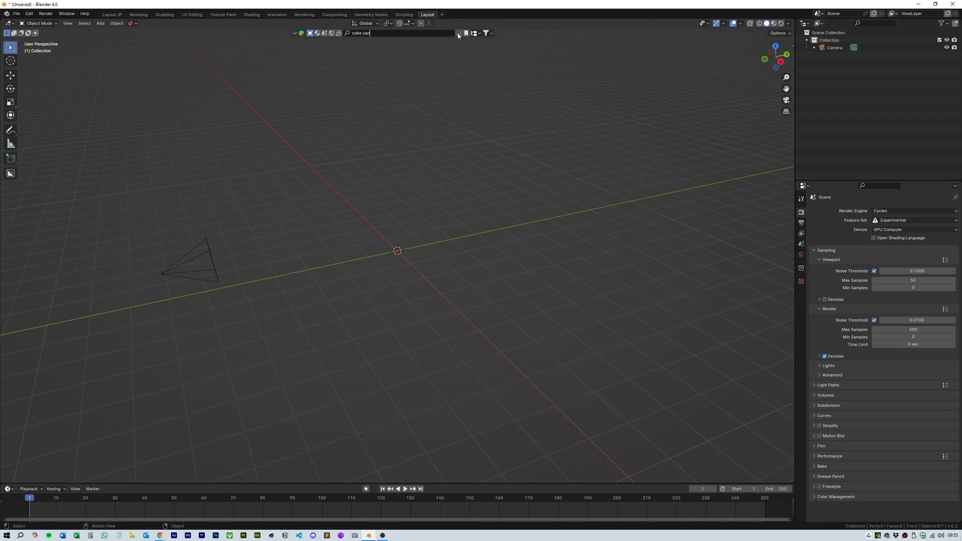
Search BlenderKit for 'coke can' and place the first result, Coke can with condensation, into the scene
key("Return")
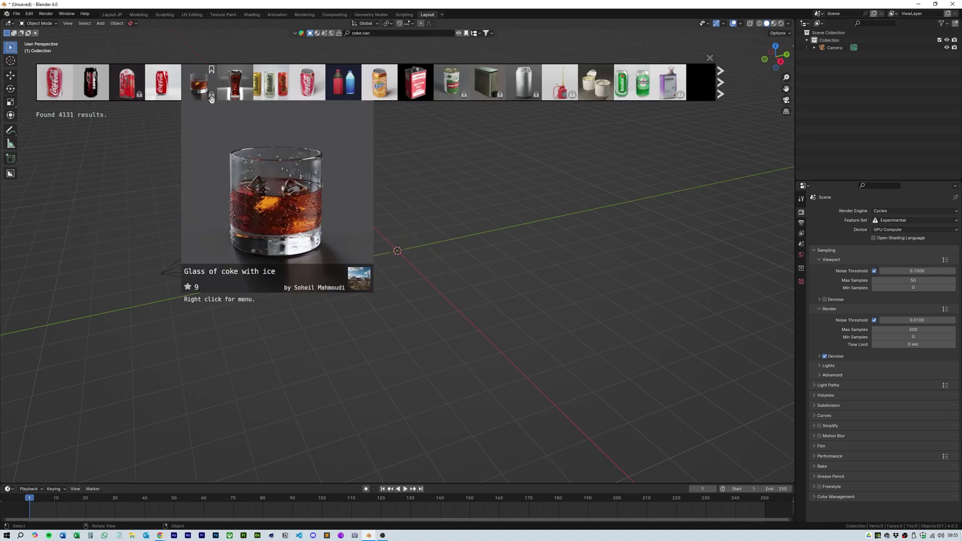
mouse_move(415, 82)
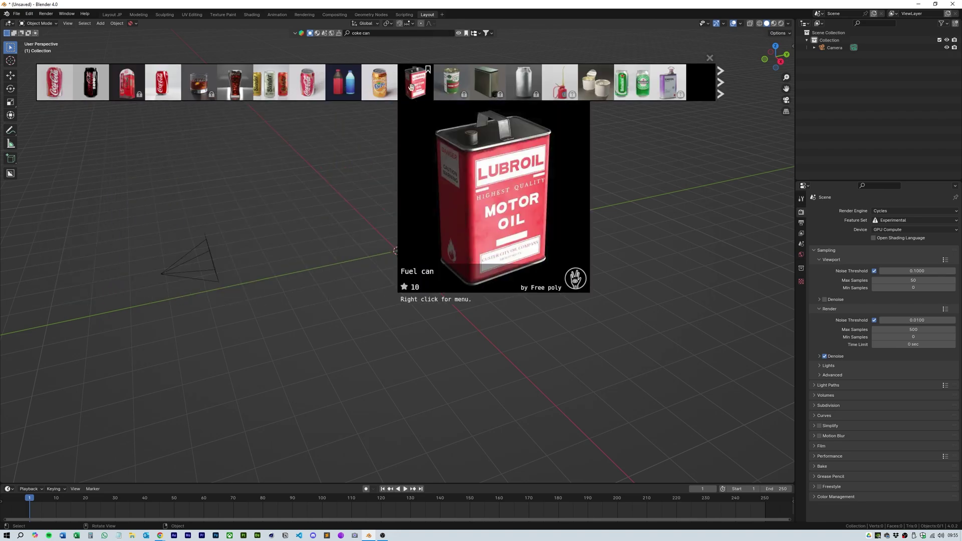
left_click(720, 82)
left_click(33, 84)
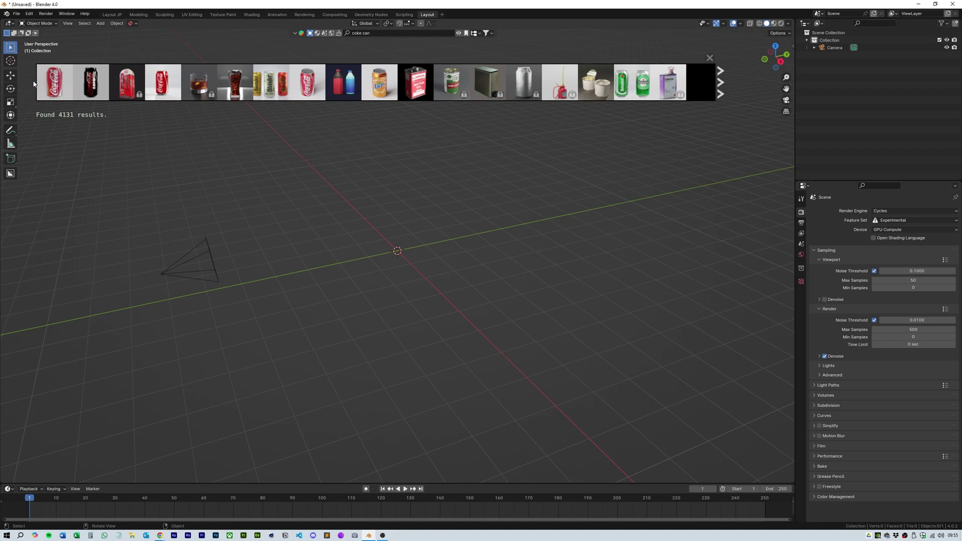
left_click_drag(55, 83, 401, 236)
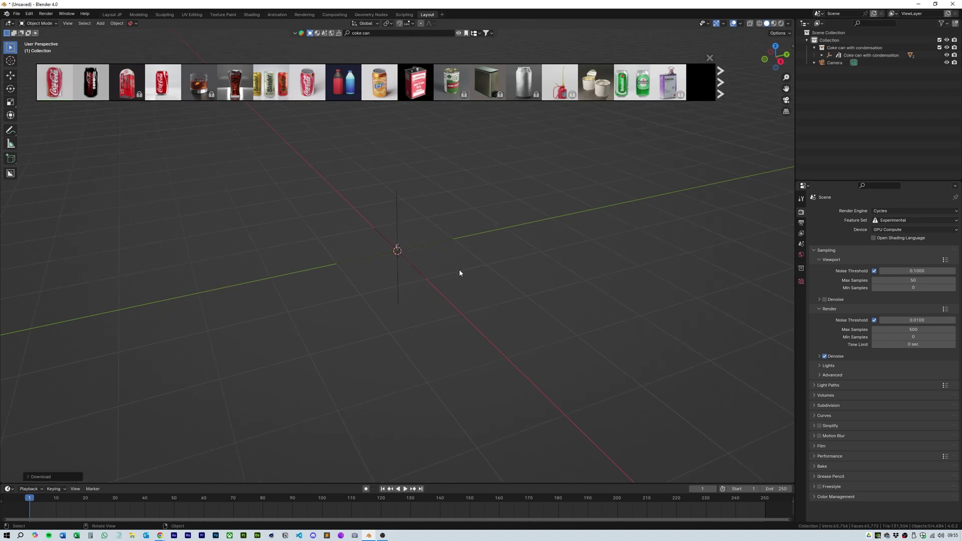
middle_click_drag(475, 268, 562, 244)
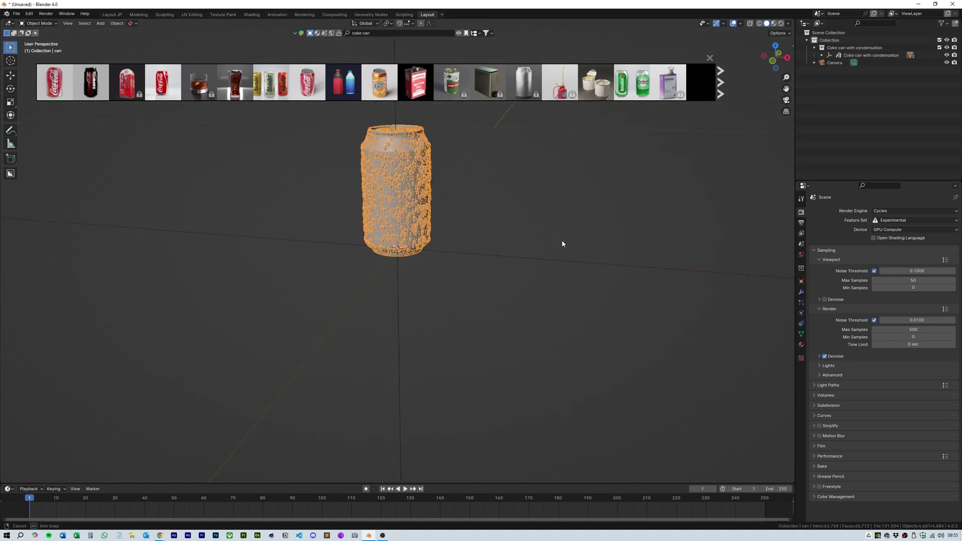
left_click(709, 57)
scroll(742, 58, "down", 3)
left_click(828, 56)
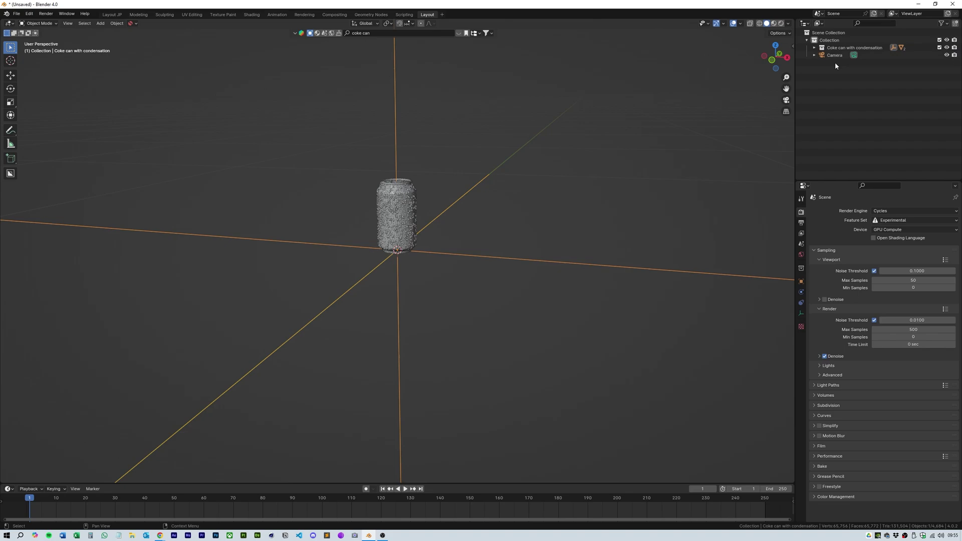
Exclude the Coke can collection from the scene
left_click(939, 48)
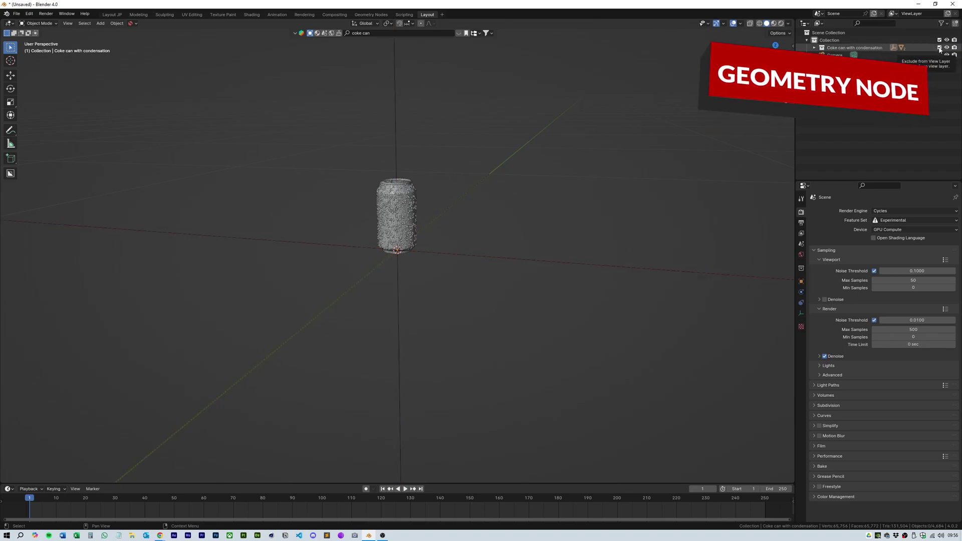
left_click(940, 47)
mouse_move(427, 264)
middle_mouse_down()
mouse_move(414, 230)
mouse_move(425, 251)
middle_mouse_up()
Add a cube for Geo Can and split a lower area off the viewport
key("shift+a")
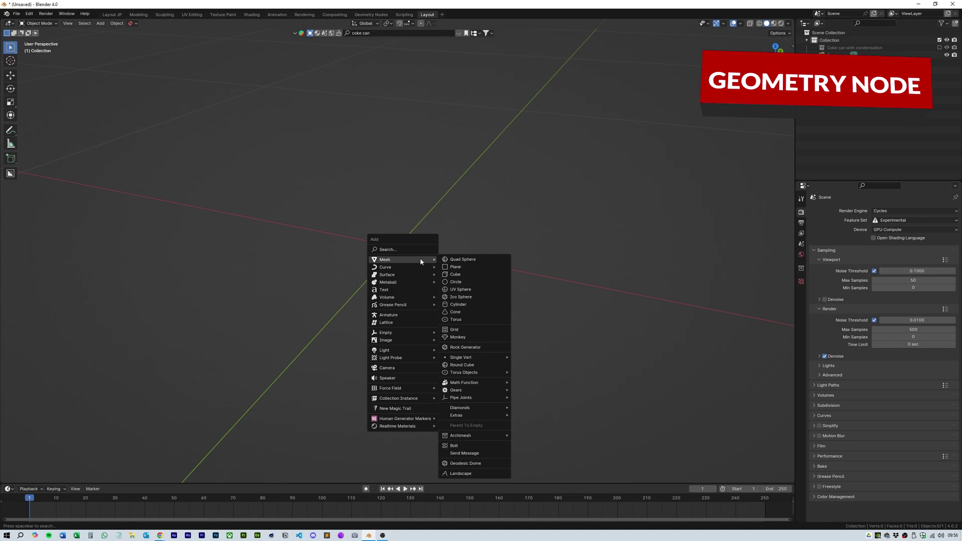
left_click(468, 274)
scroll(468, 274, "down", 5)
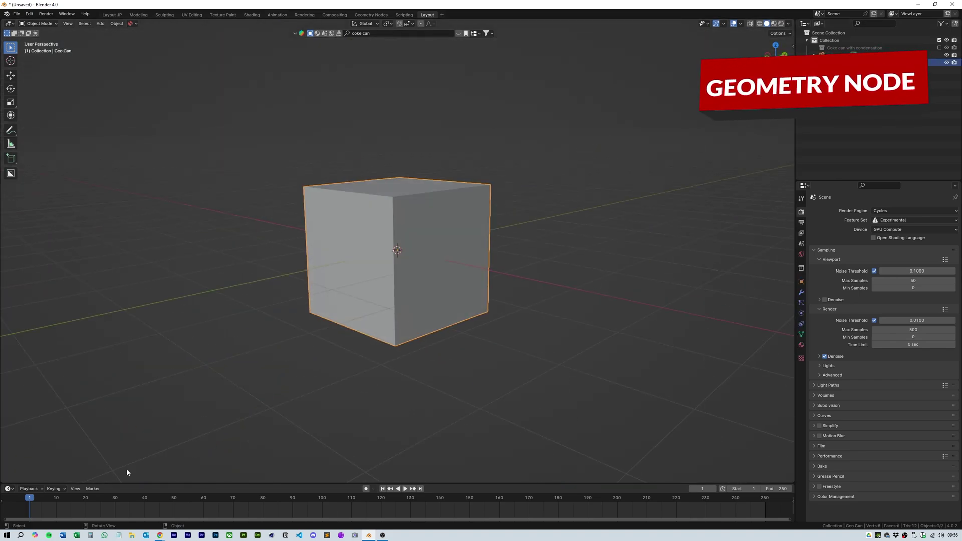
left_click_drag(3, 480, 2, 288)
left_click(9, 291)
Make the lower area a Geometry Node Editor with a new node tree for the cube
left_click(30, 356)
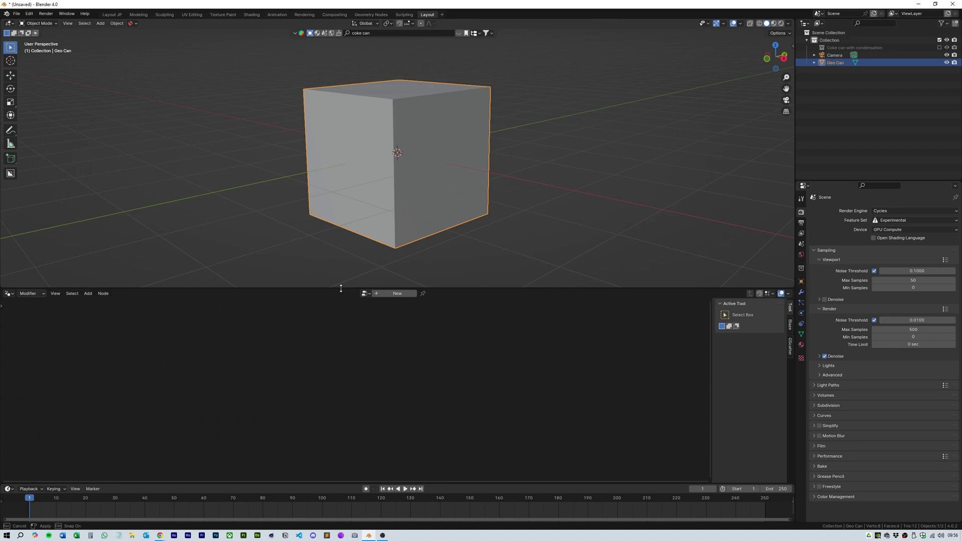
left_click(397, 278)
scroll(437, 349, "up", 3)
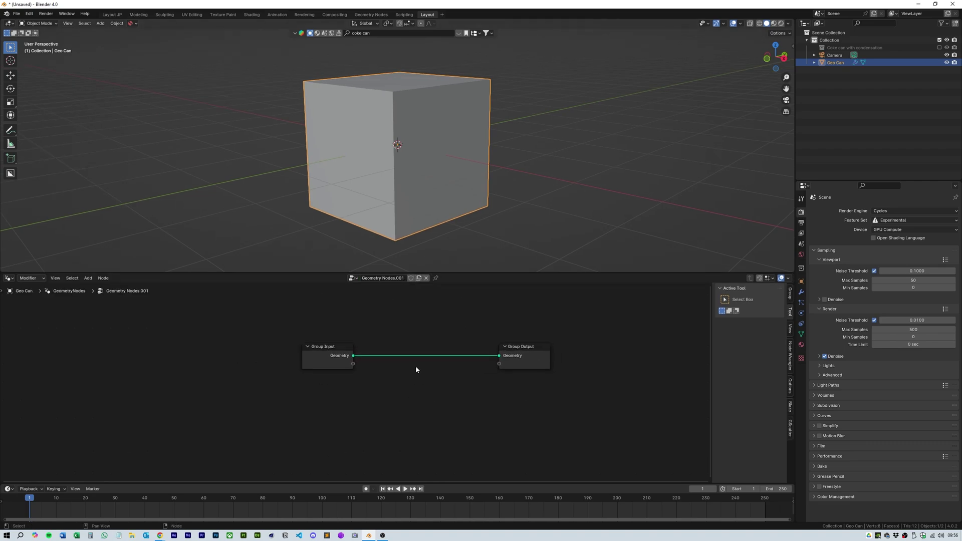
left_click_drag(326, 351, 197, 351)
left_click_drag(524, 346, 601, 346)
Insert a Join Geometry node and feed it the Coke can collection as a Collection Info node
left_click_drag(225, 359, 407, 360)
type("join")
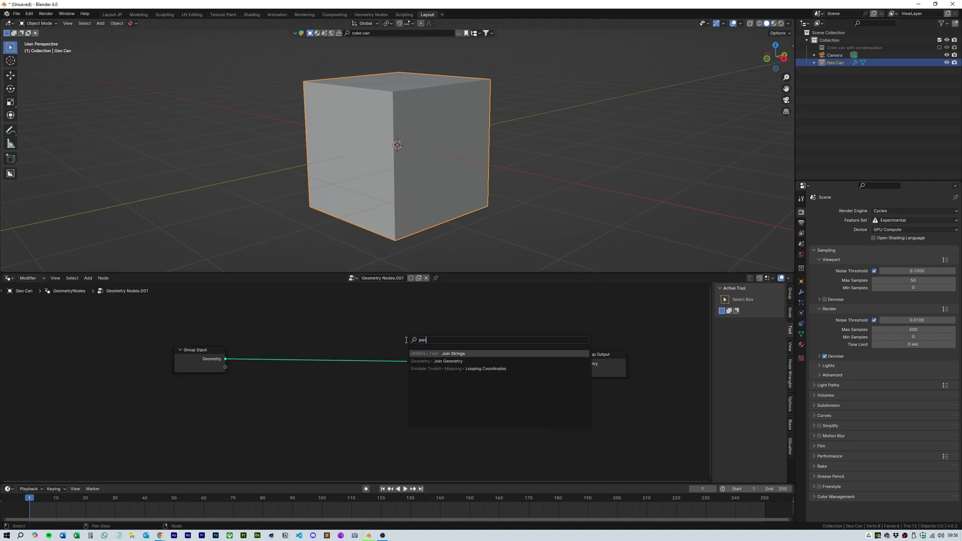
key("Return")
left_click(451, 352)
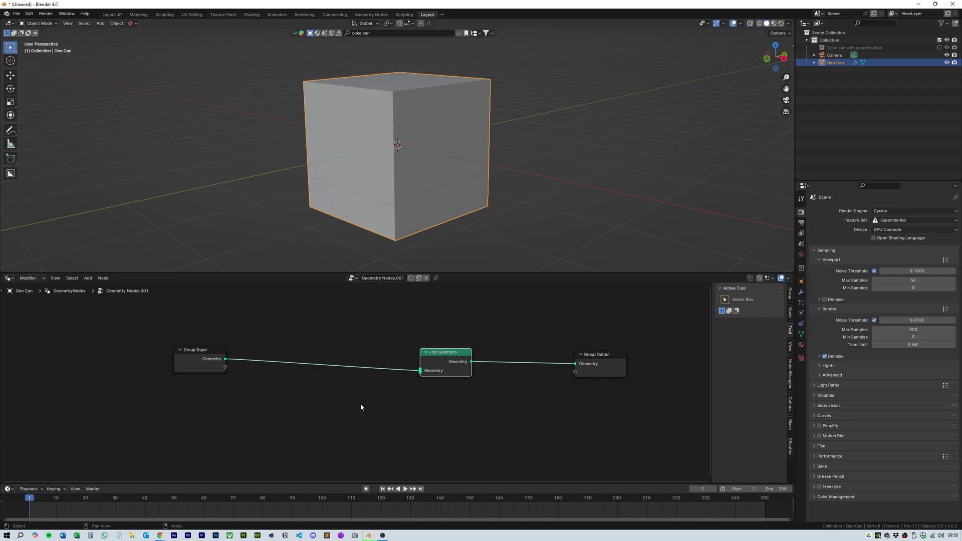
mouse_move(864, 51)
left_mouse_down()
mouse_move(298, 412)
mouse_move(283, 409)
mouse_move(290, 345)
left_mouse_up()
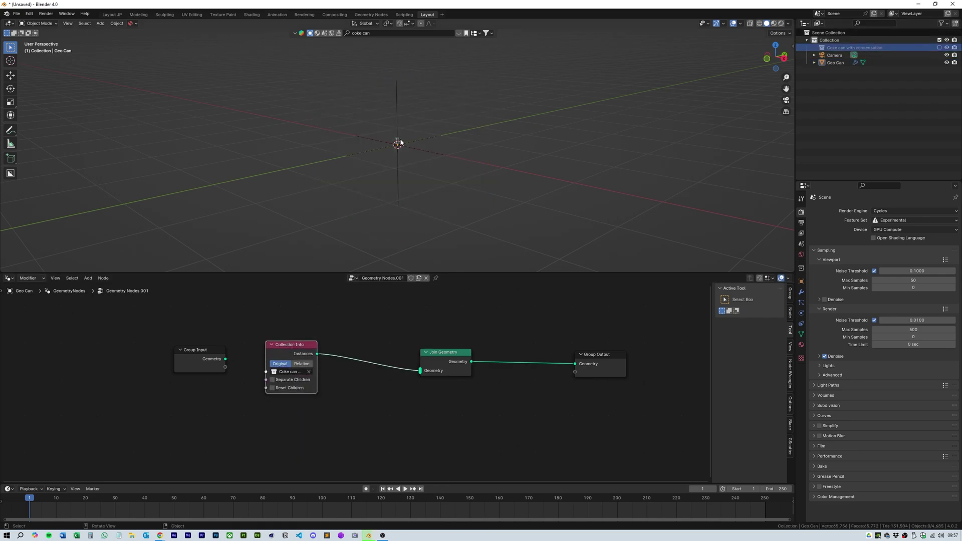
left_click_drag(450, 359, 429, 352)
Add a Transform Geometry node on the link before Group Output
key("shift+a")
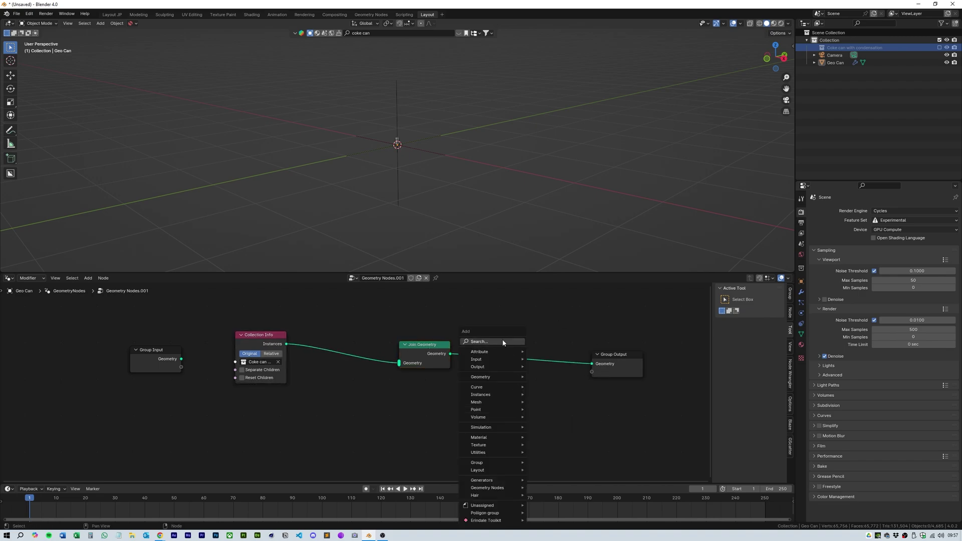
type("transform")
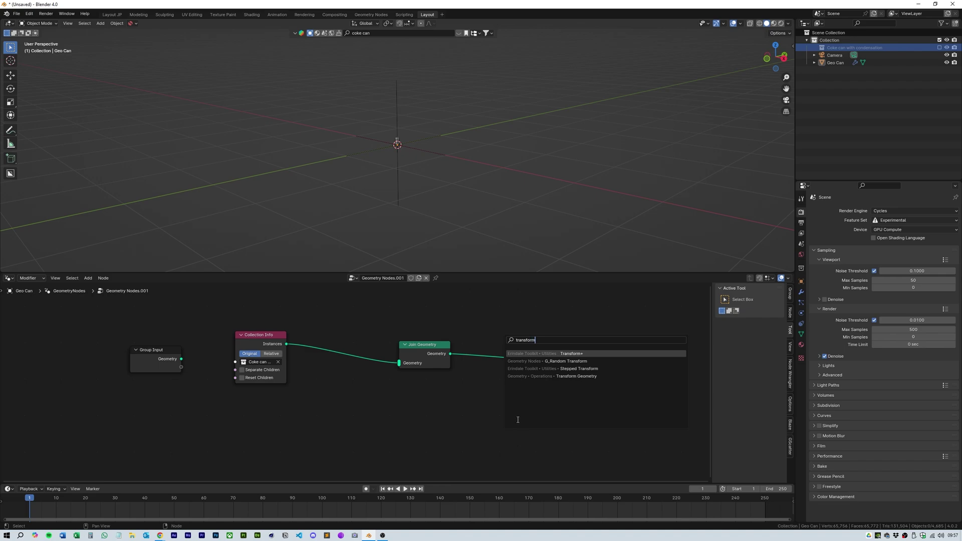
left_click(577, 376)
left_click(512, 324)
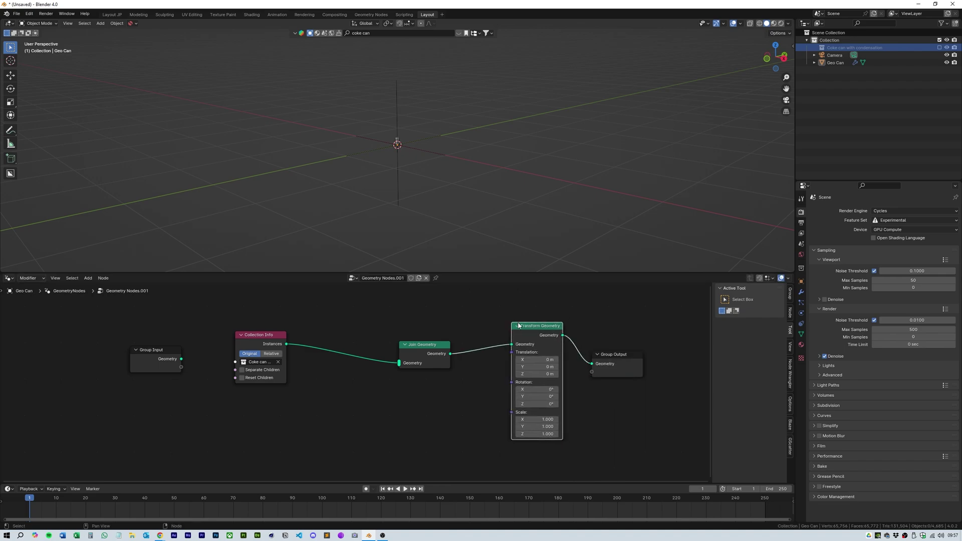
Spread the nodes apart, orbit the can upright, and enlarge the node editor
left_click_drag(617, 354, 658, 354)
left_click_drag(150, 350, 52, 350)
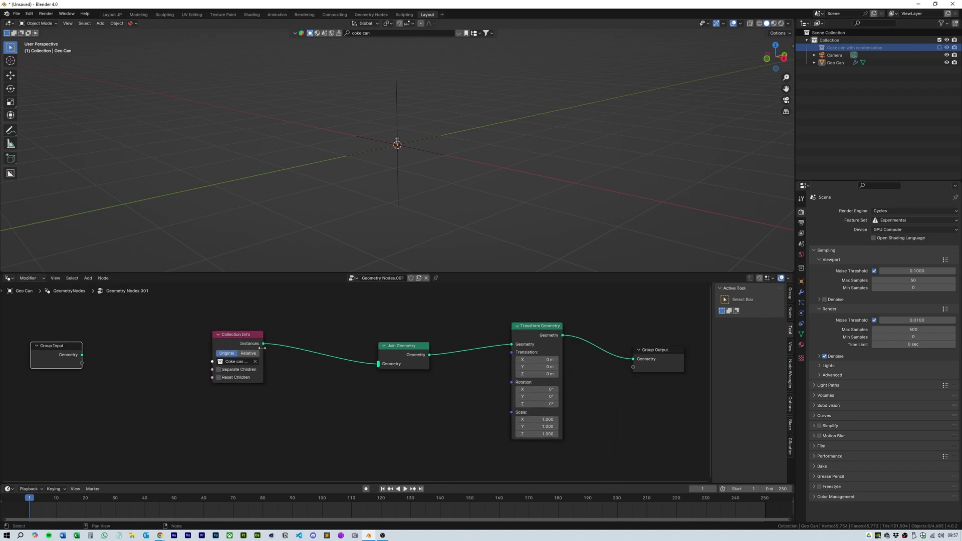
left_click_drag(259, 335, 173, 335)
left_click_drag(423, 344, 360, 344)
left_click_drag(401, 273, 401, 309)
mouse_move(484, 212)
middle_mouse_down()
mouse_move(466, 234)
mouse_move(569, 210)
mouse_move(564, 228)
middle_mouse_up()
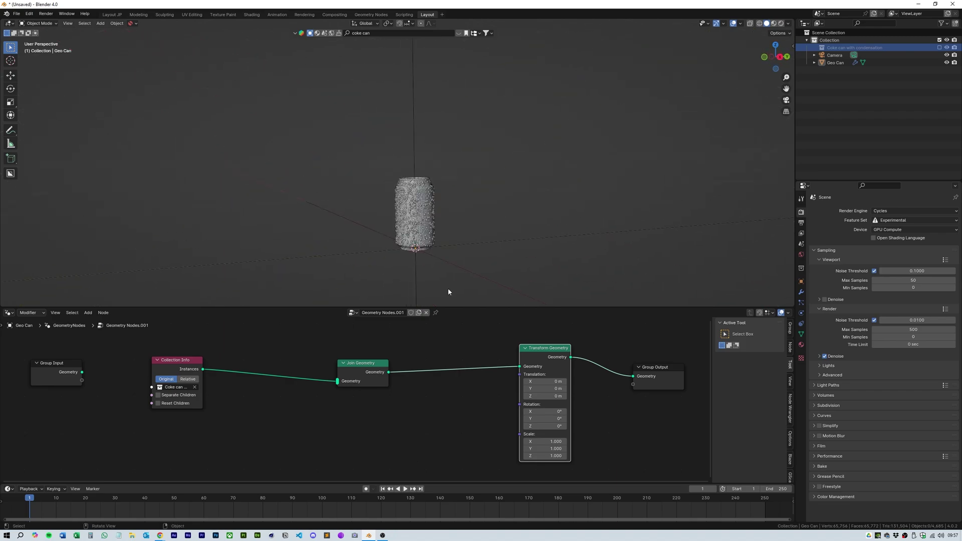
left_click_drag(538, 306, 539, 196)
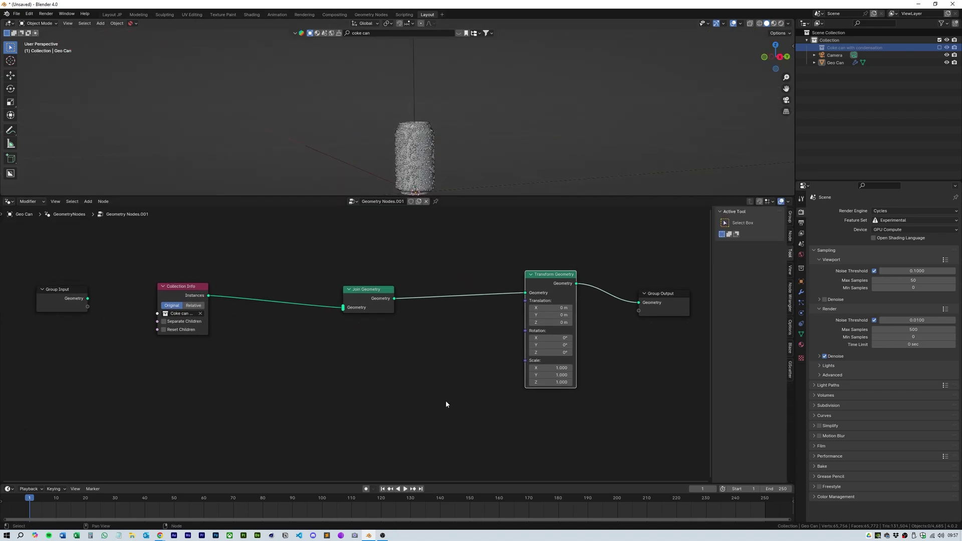
middle_click_drag(559, 277, 556, 282)
Duplicate Transform Geometry, wire it between Collection Info and Join Geometry, and halve its scale
key("shift+d")
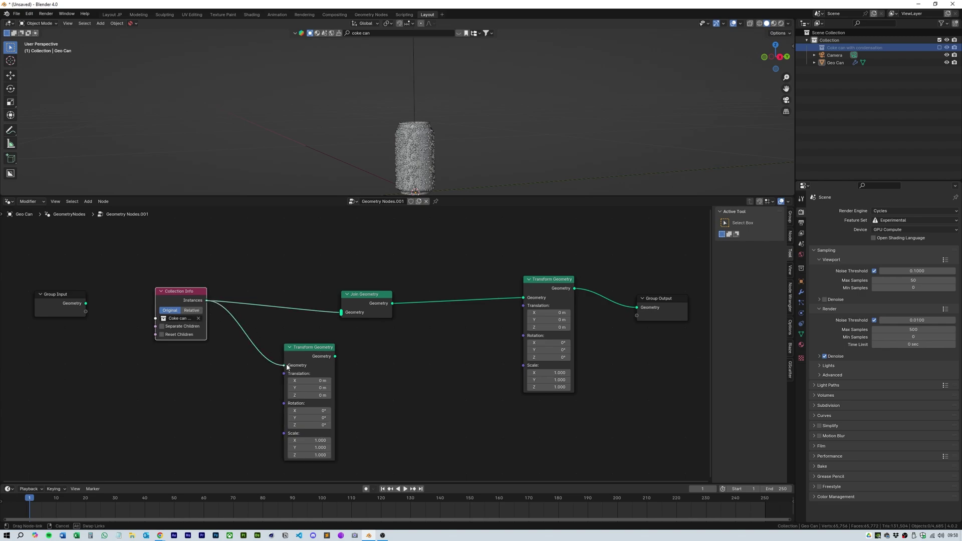
left_click_drag(366, 295, 426, 295)
left_click_drag(334, 356, 399, 319)
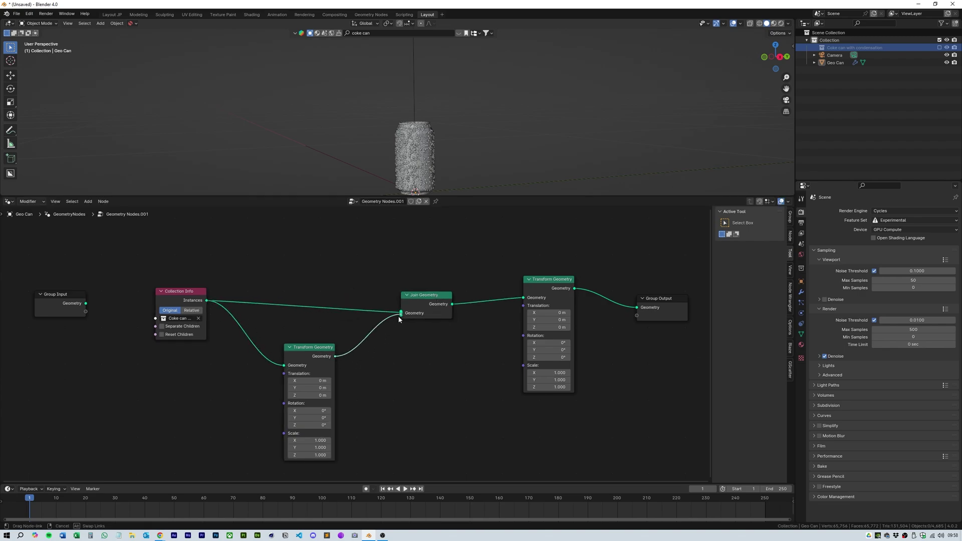
left_click_drag(436, 196, 436, 221)
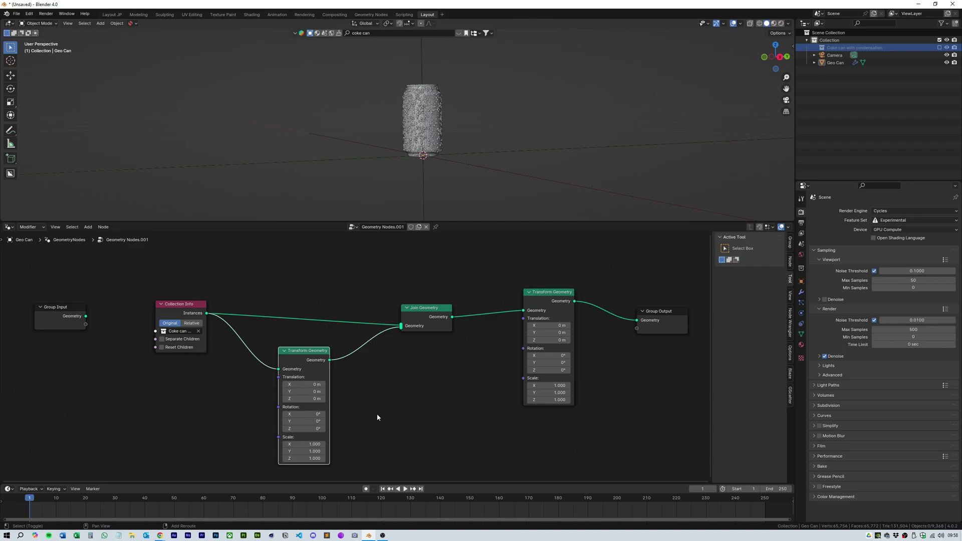
middle_click_drag(377, 417, 390, 376)
left_click(331, 403)
type("0.500")
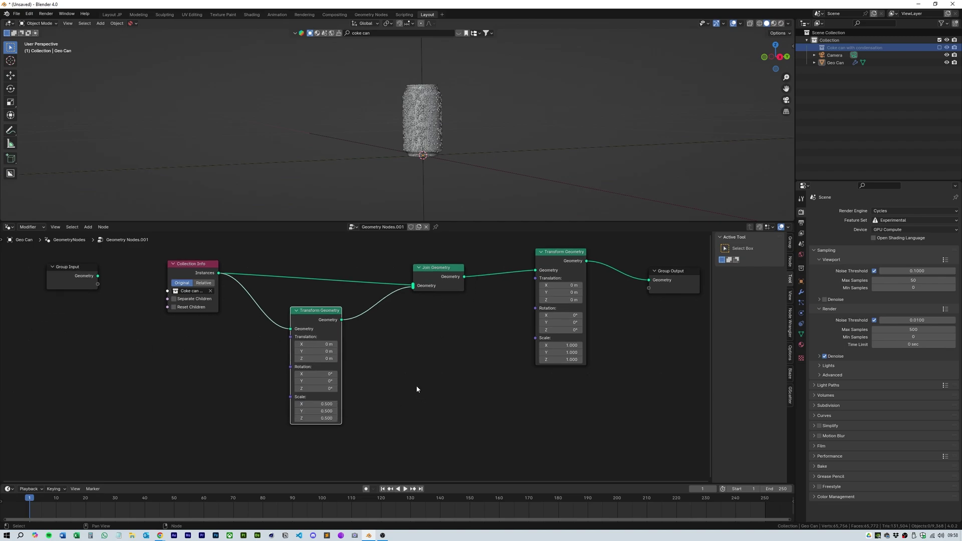
In side view, raise the half-size can's Translation Z so it sits atop the full-size can
left_click(781, 57)
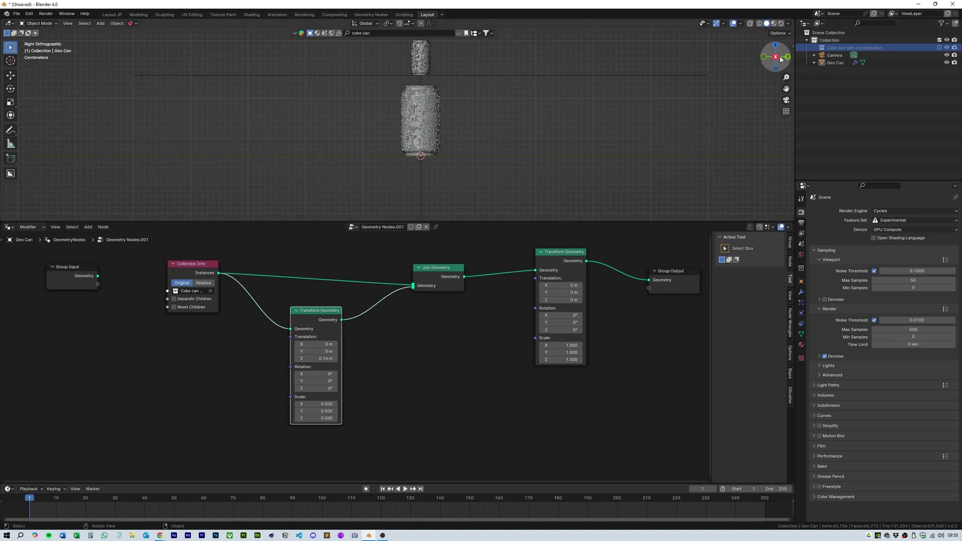
left_click_drag(472, 223, 472, 331)
scroll(608, 206, "up", 6)
scroll(608, 206, "up", 4)
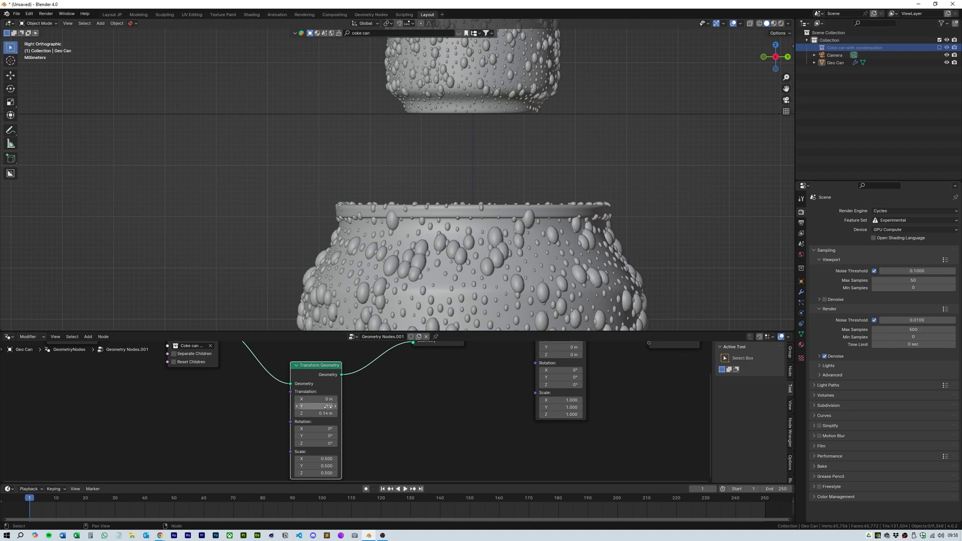
left_click_drag(318, 413, 323, 414)
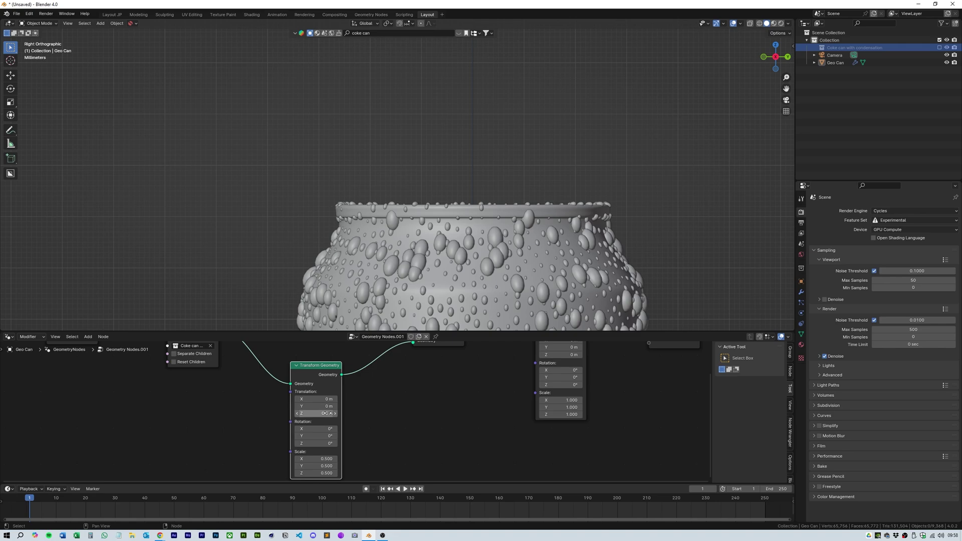
left_click_drag(323, 413, 314, 414)
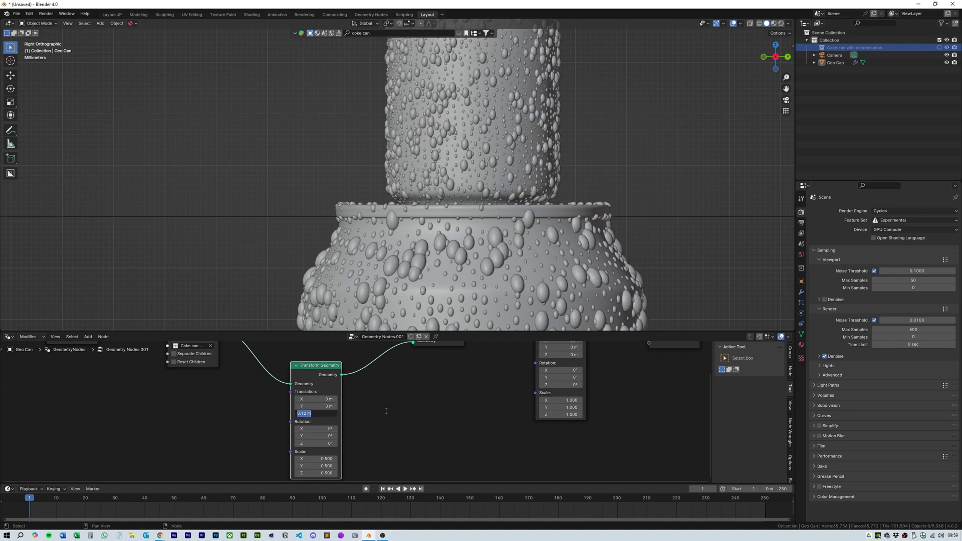
key("Return")
scroll(253, 163, "up", 3)
scroll(253, 163, "up", 3)
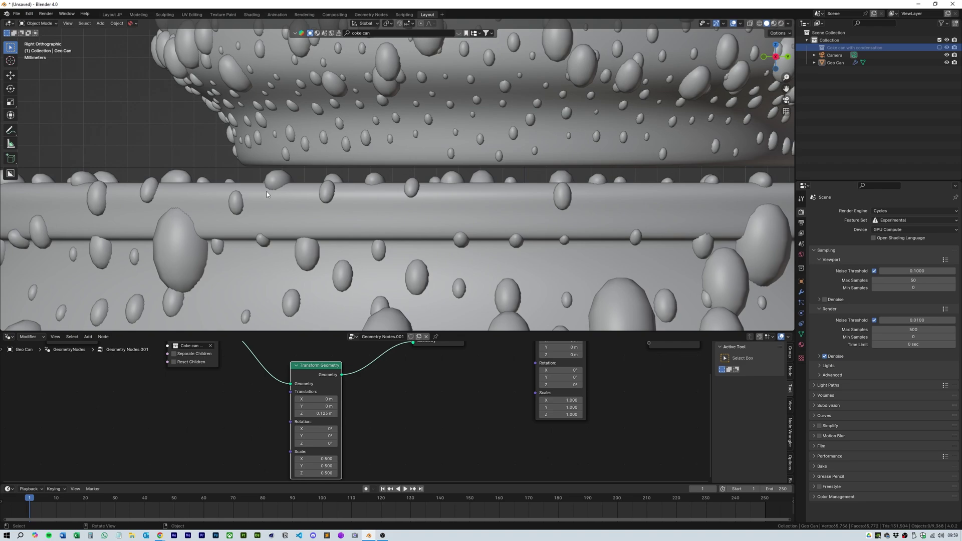
mouse_move(492, 333)
left_mouse_down()
mouse_move(471, 274)
mouse_move(473, 297)
mouse_move(429, 230)
left_mouse_up()
scroll(472, 325, "down", 3)
scroll(471, 326, "down", 2)
scroll(476, 251, "down", 5)
scroll(475, 251, "down", 3)
Duplicate the half-size transform and wire it between Collection Info and Join Geometry
key("shift+d")
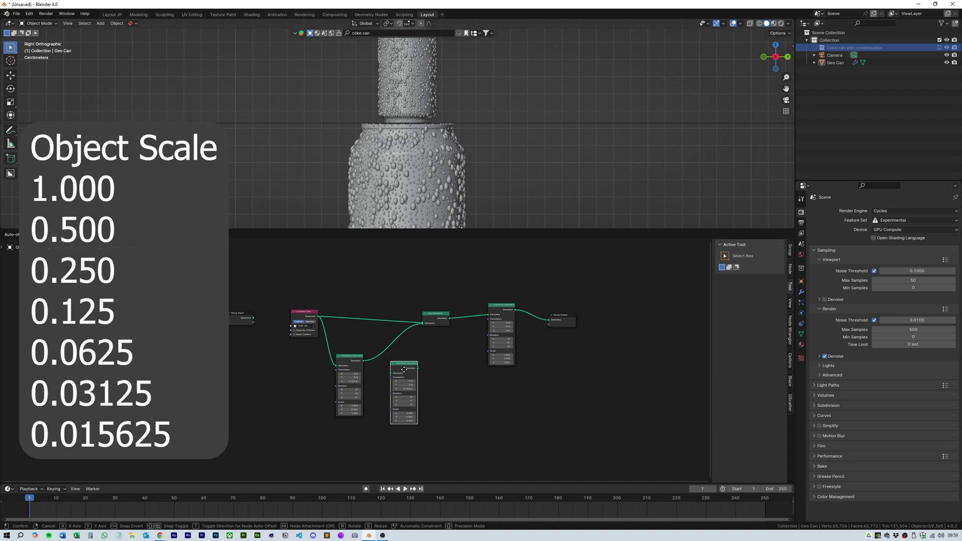
left_click(406, 381)
left_click_drag(311, 308, 296, 307)
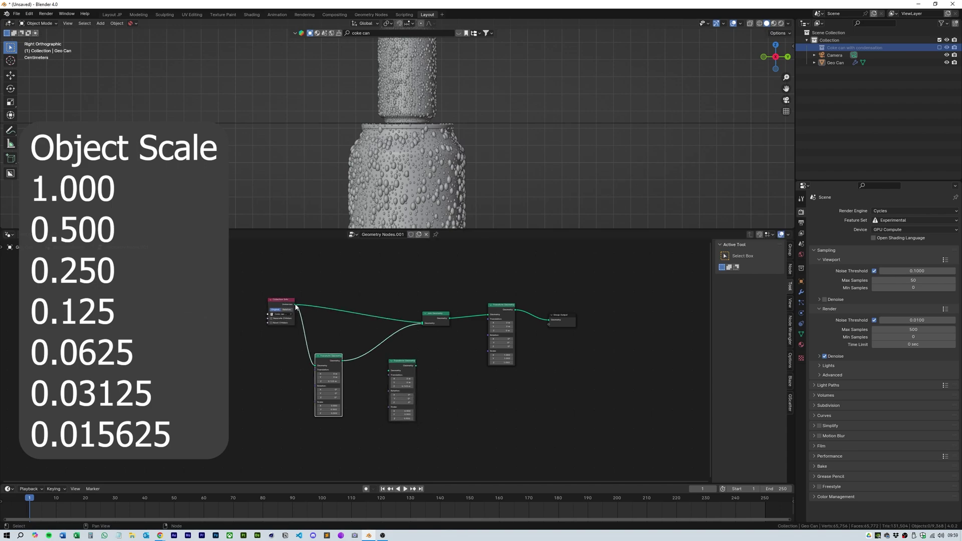
left_click_drag(390, 372, 390, 371)
left_click_drag(406, 361, 375, 367)
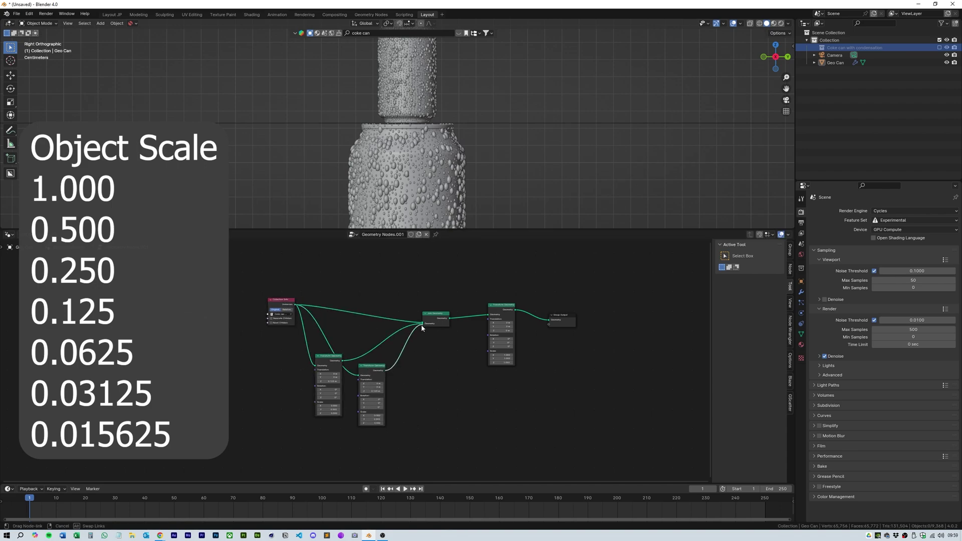
left_click_drag(422, 328, 422, 328)
scroll(361, 435, "up", 3)
Make the new copy quarter size and raise it to Translation Z 0.184
left_click_drag(378, 414, 391, 402)
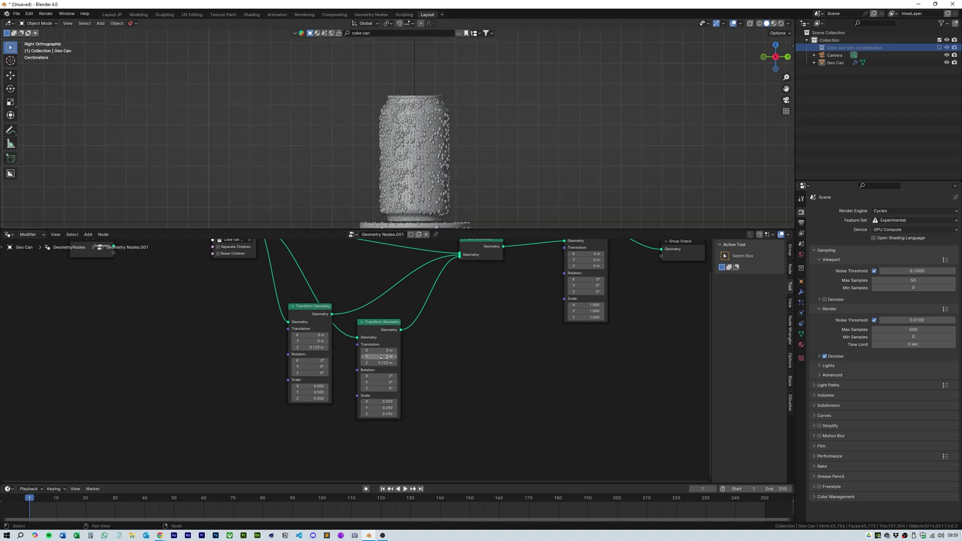
left_click_drag(379, 363, 391, 363)
scroll(446, 189, "up", 3)
scroll(446, 189, "up", 5)
scroll(425, 380, "up", 2)
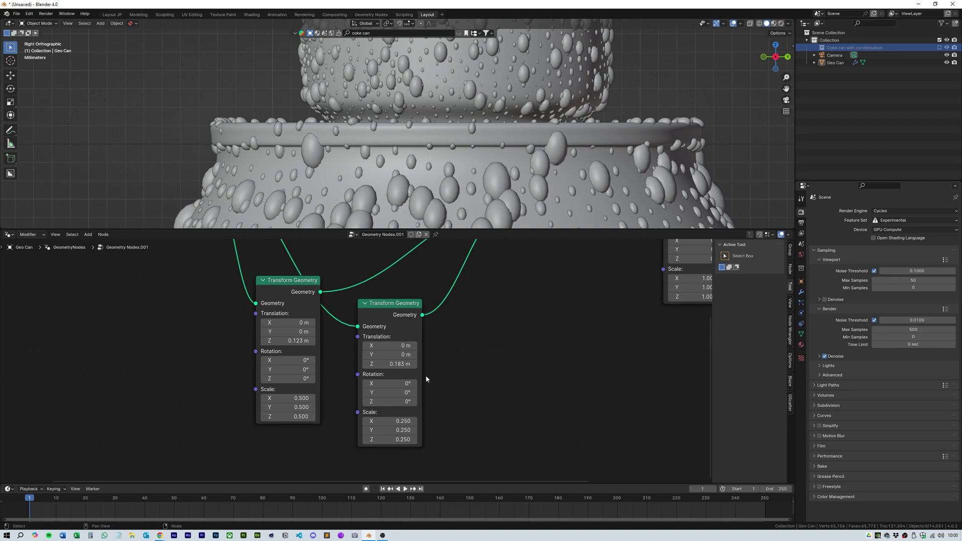
scroll(426, 379, "up", 1)
type("0.184")
key("Return")
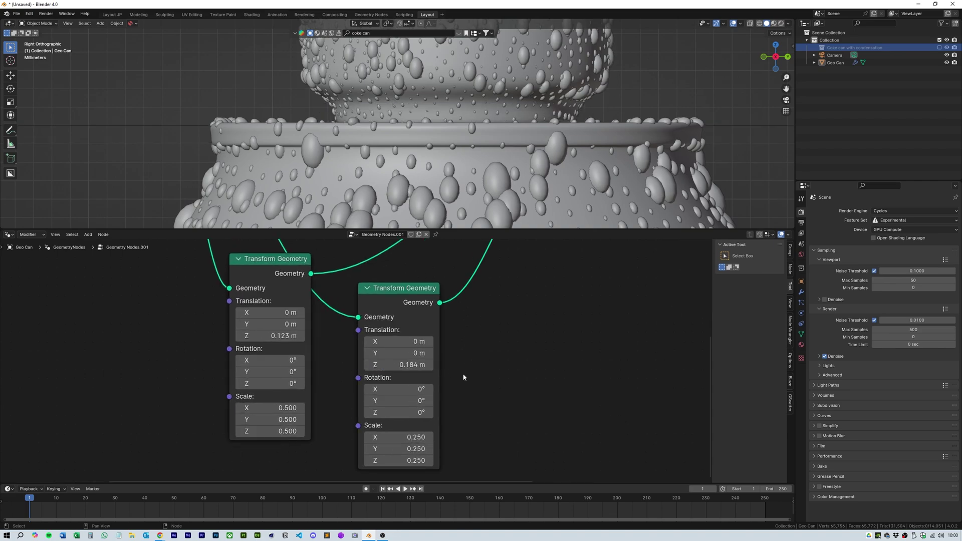
key("Return")
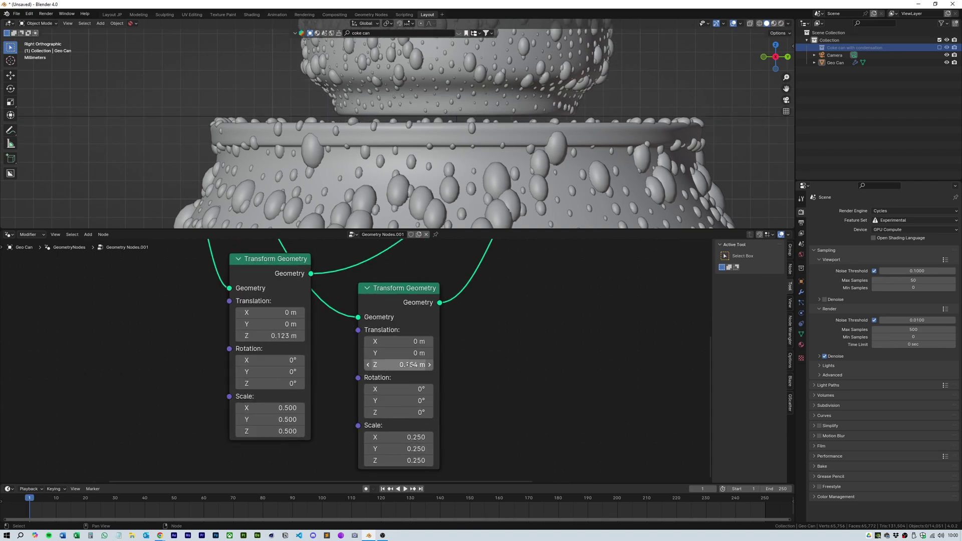
scroll(382, 134, "up", 3)
scroll(437, 179, "down", 5)
scroll(444, 192, "down", 2)
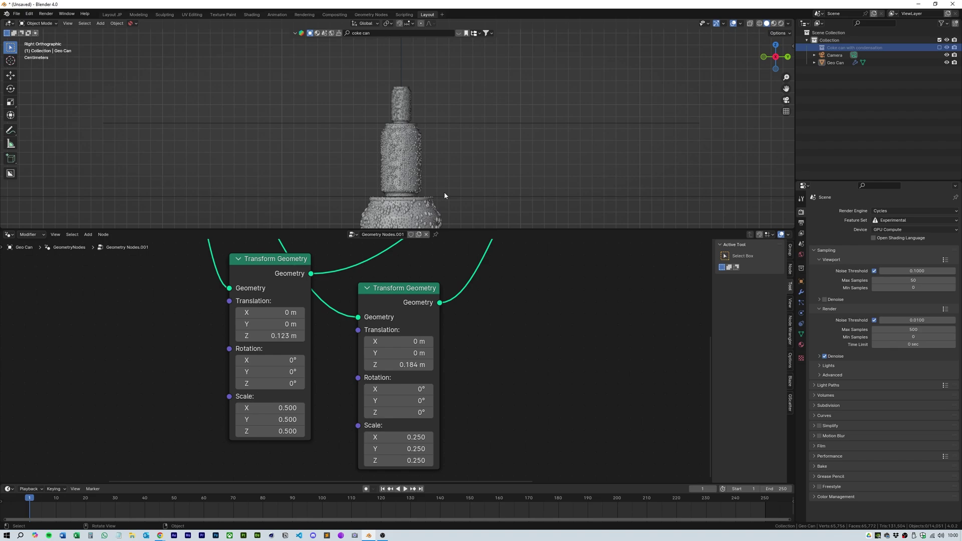
Add further shrinking duplicates down to scale 0.015, each stacked on the previous can
left_click_drag(477, 230, 476, 135)
key("Home")
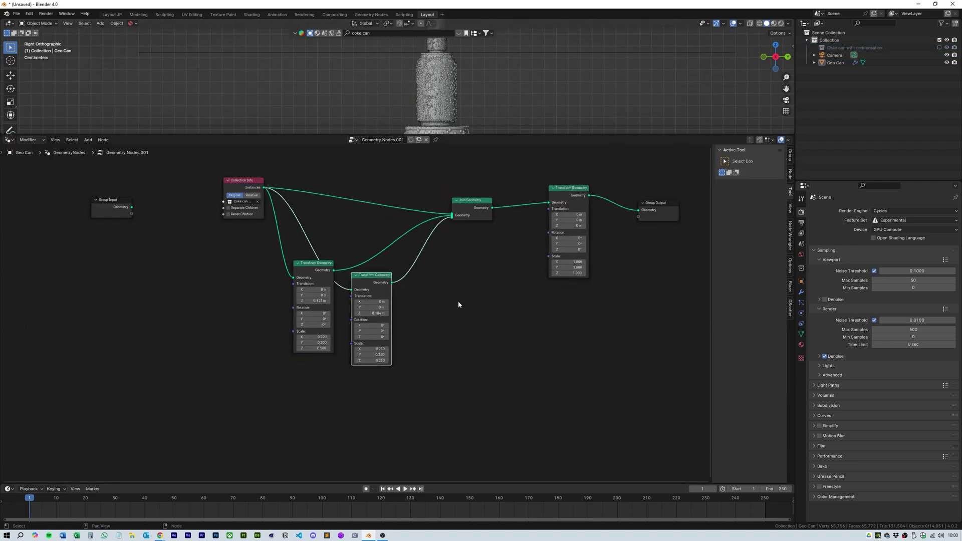
key("shift+d")
left_click(426, 323)
scroll(451, 381, "up", 1)
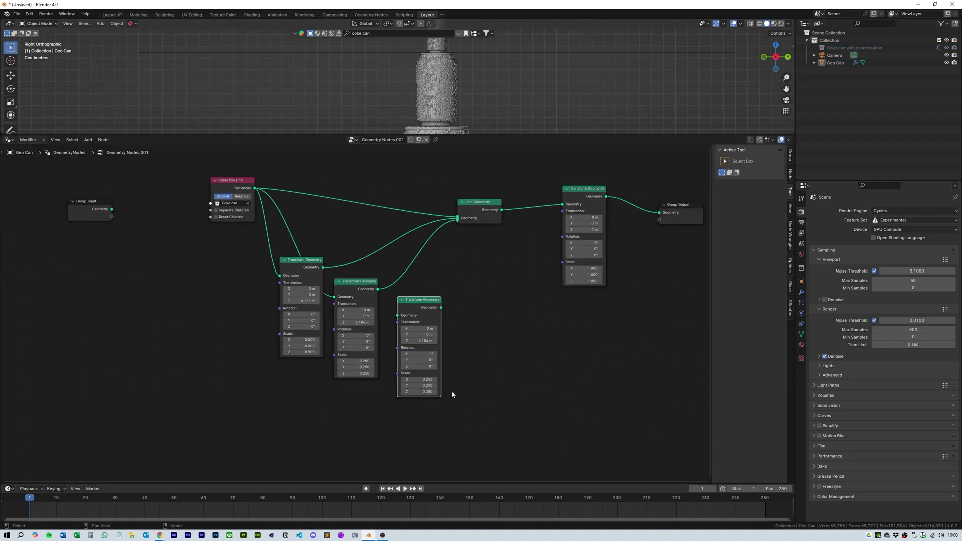
key("shift+d")
left_click(481, 350)
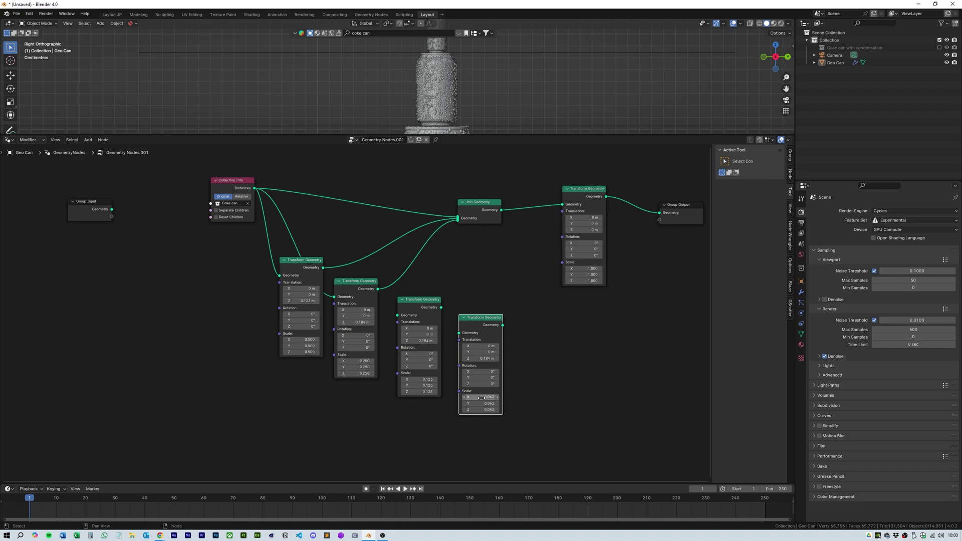
key("shift+d")
left_click(541, 366)
key("shift+d")
type(".015")
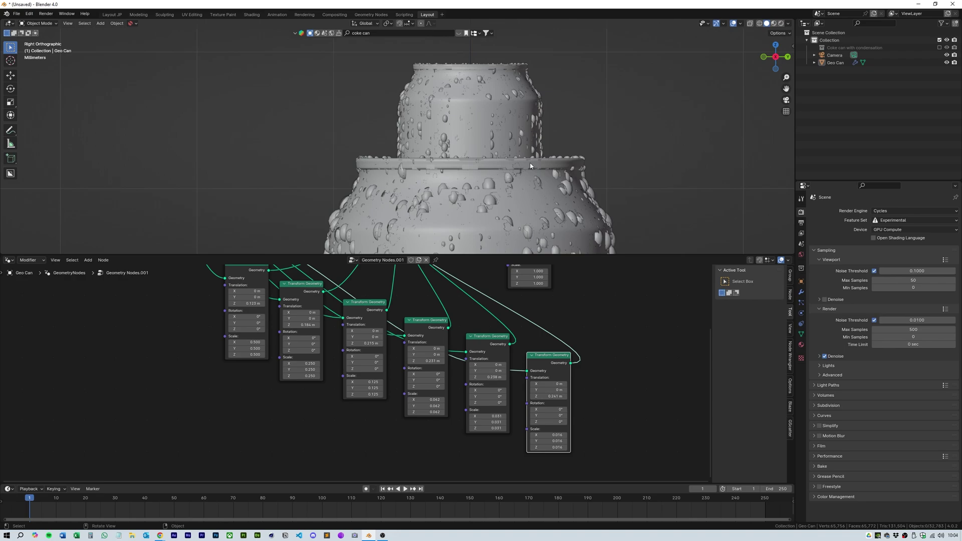
key("Return")
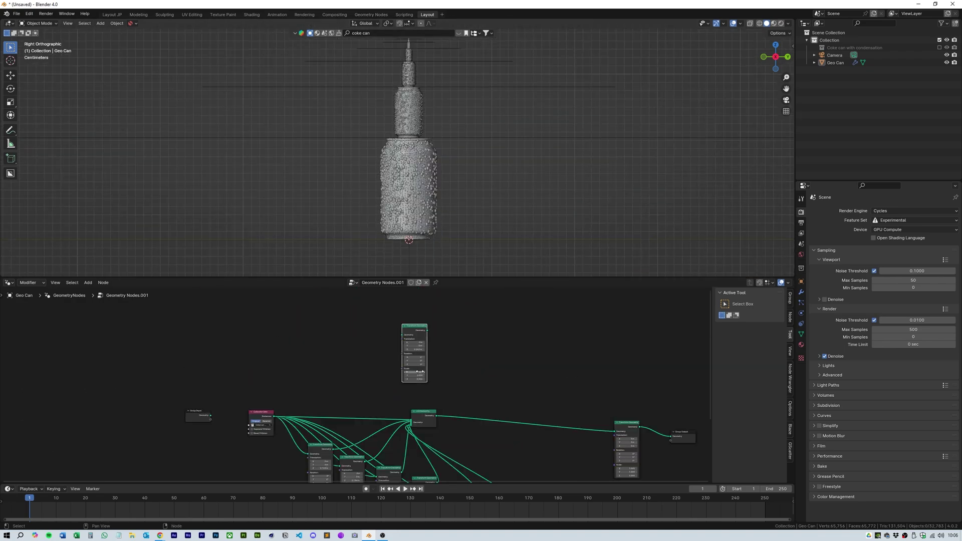
Connect the scale-2 copy to Join Geometry and set its Translation Z to -0.246 m
scroll(391, 401, "up", 3)
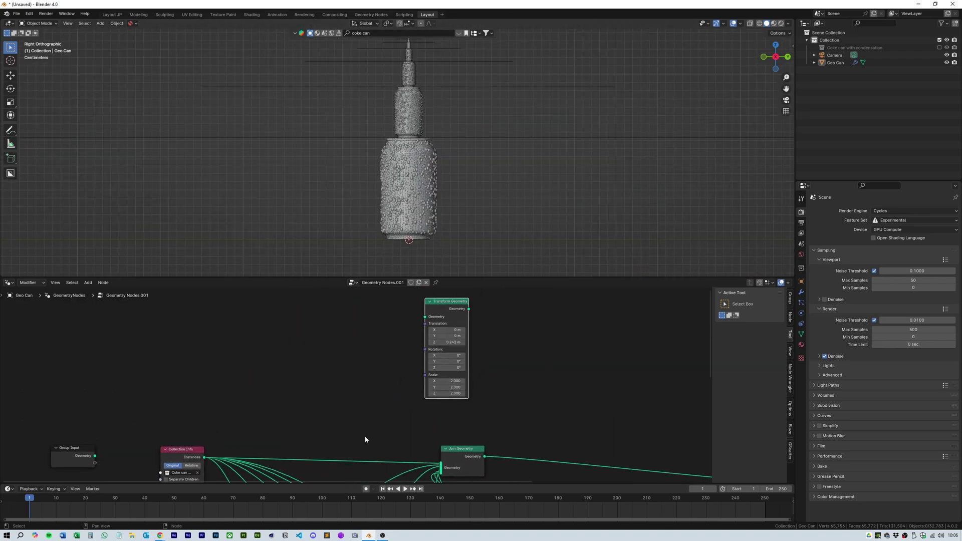
left_click_drag(440, 455, 441, 456)
scroll(451, 376, "up", 2)
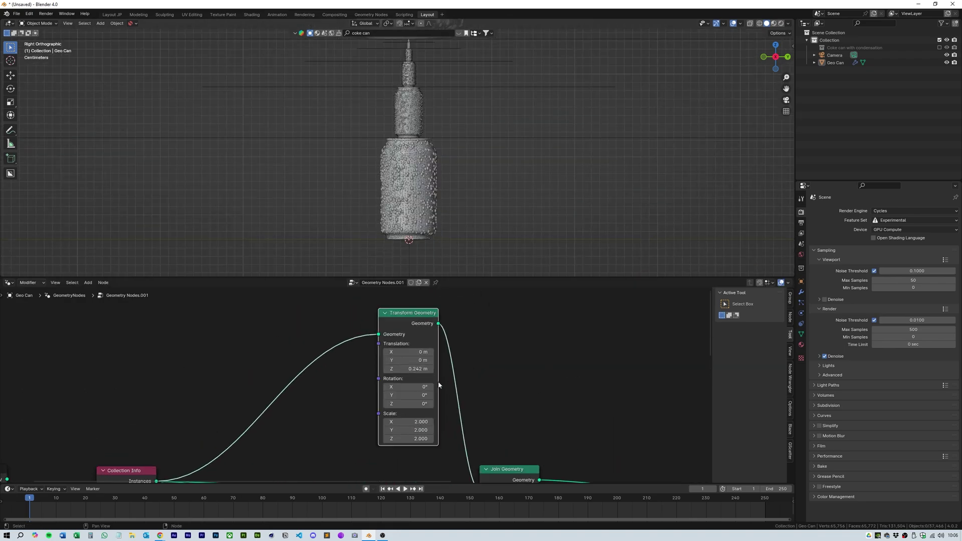
scroll(453, 237, "up", 3)
scroll(454, 237, "up", 4)
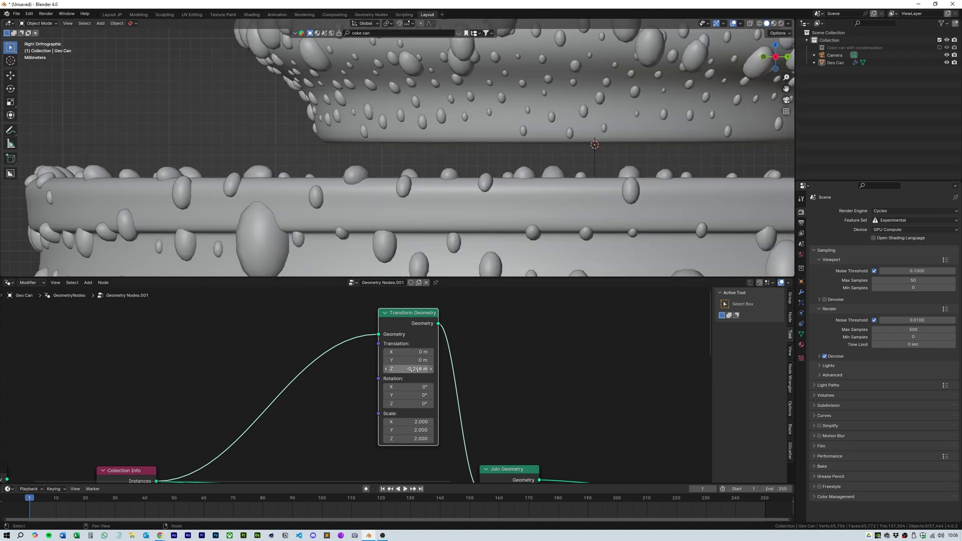
key("Return")
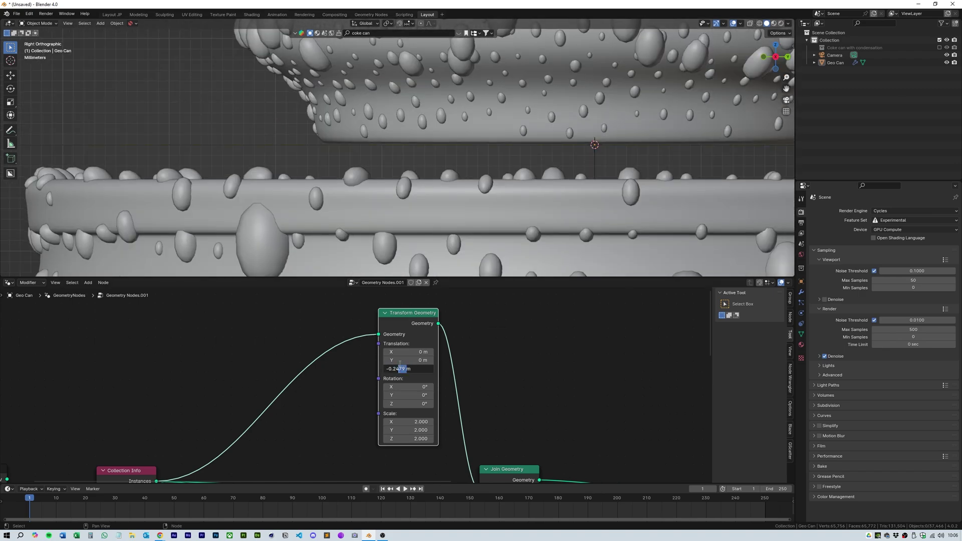
key("Return")
scroll(443, 201, "down", 5)
Zoom in on the can tower in the viewport, then select the Camera
left_click_drag(501, 279, 501, 415)
middle_click_drag(502, 351, 444, 232)
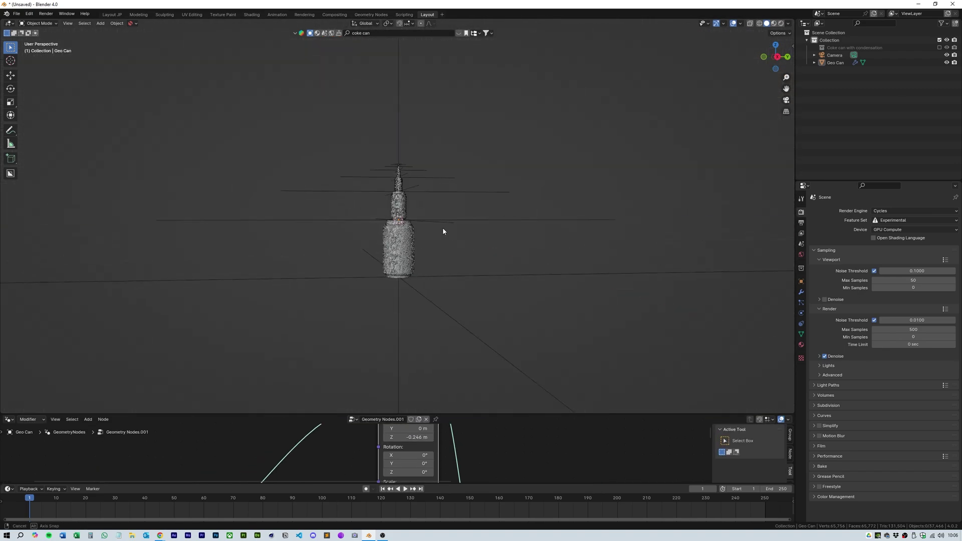
scroll(451, 236, "up", 2)
scroll(472, 248, "up", 2)
scroll(459, 276, "up", 2)
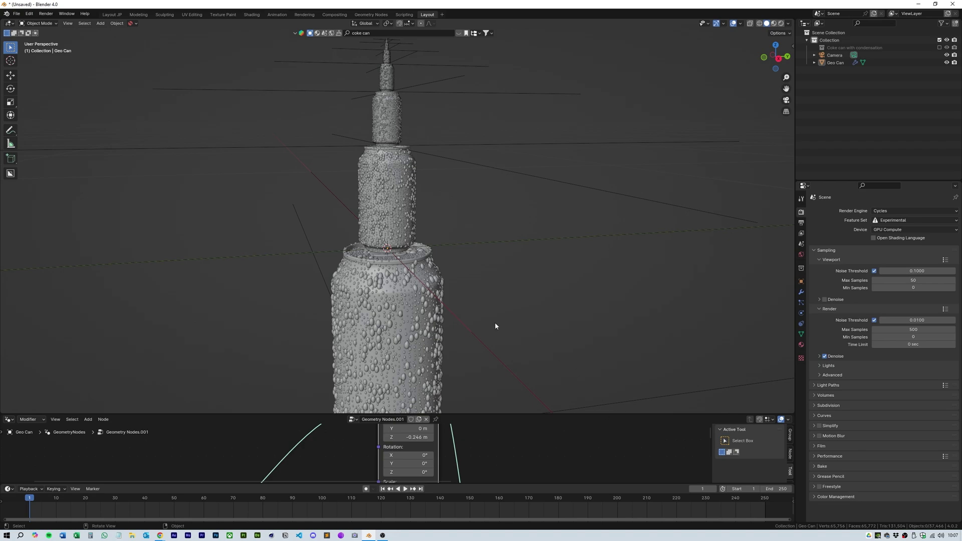
scroll(540, 308, "up", 1)
scroll(527, 295, "up", 1)
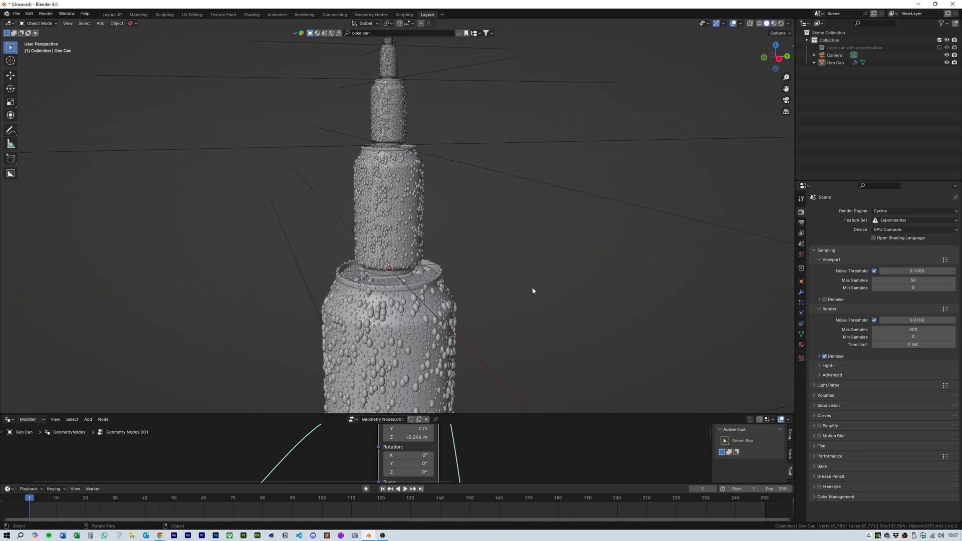
left_click(589, 218)
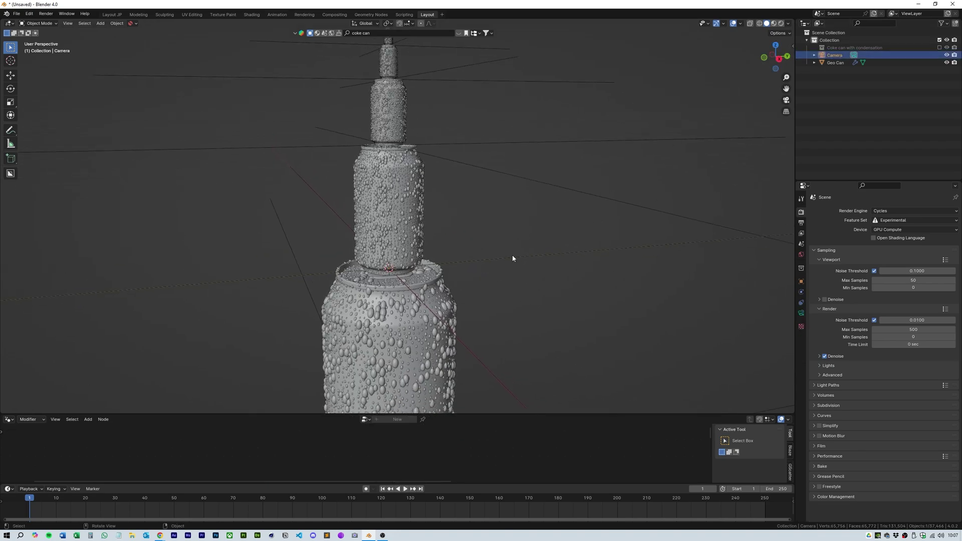
View through the camera, nudge it to X 0.484 m, and reselect Geo Can
key("KP_0")
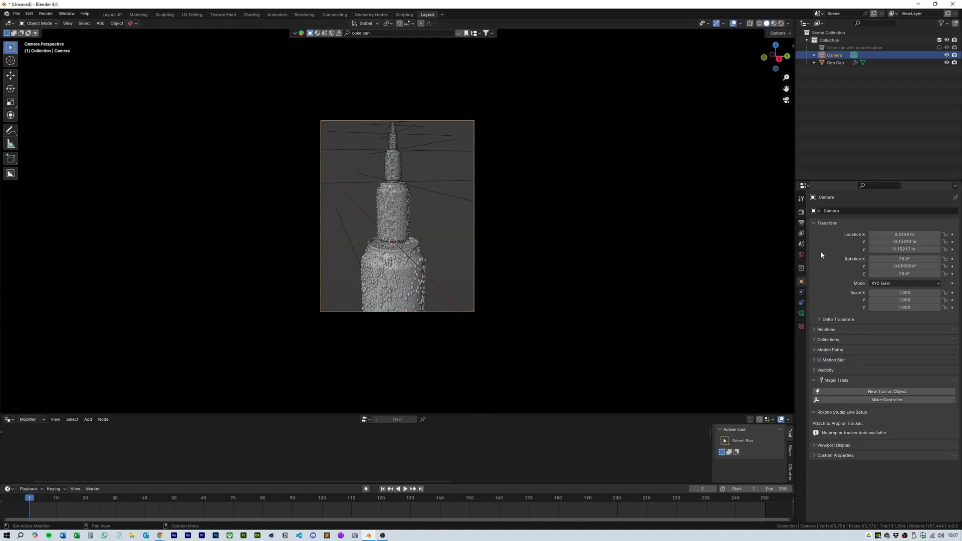
left_click_drag(904, 242, 887, 235)
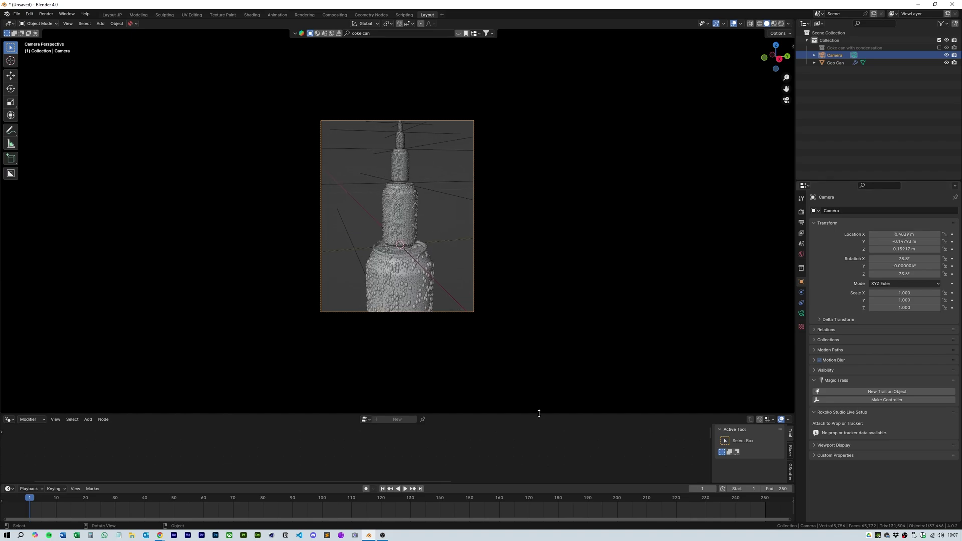
left_click_drag(539, 413, 539, 266)
left_click(382, 254)
scroll(424, 337, "down", 3)
At frame 250, key the Transform Geometry node at scale 2 and Z translation -0.246 m
scroll(530, 305, "up", 3)
mouse_move(351, 351)
middle_mouse_down()
mouse_move(275, 357)
mouse_move(388, 358)
middle_mouse_up()
mouse_move(457, 352)
middle_mouse_down()
mouse_move(423, 386)
mouse_move(458, 344)
middle_mouse_up()
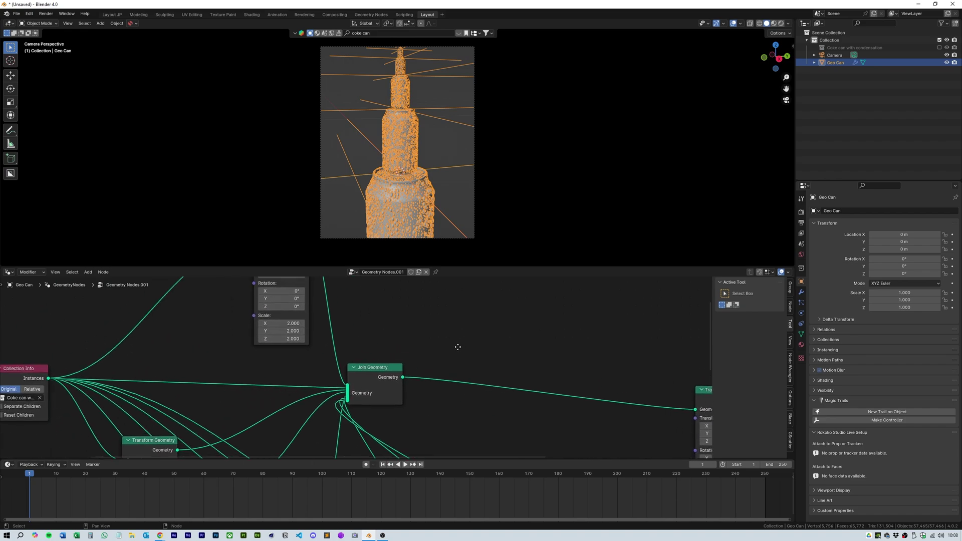
left_click_drag(445, 266, 445, 206)
left_click_drag(686, 388, 482, 305)
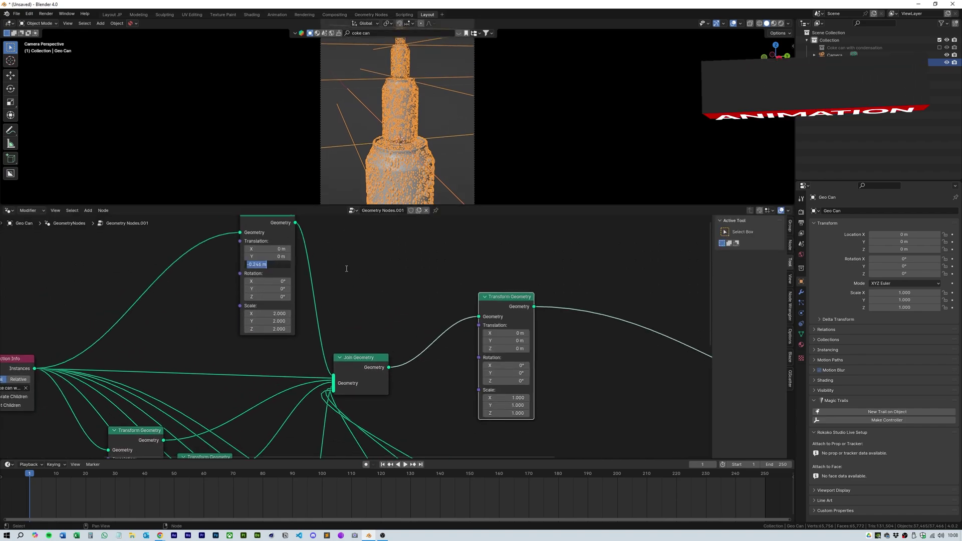
key("Return")
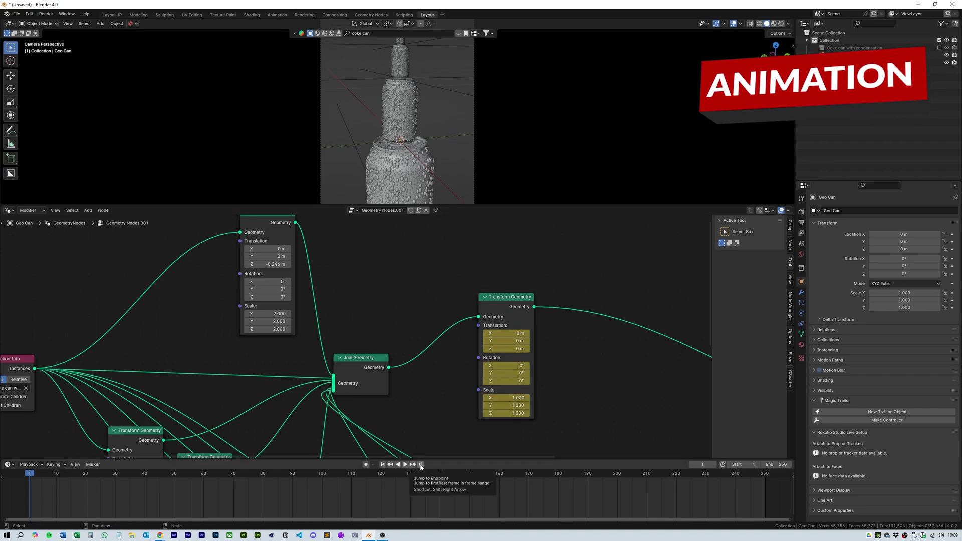
key("alt+i")
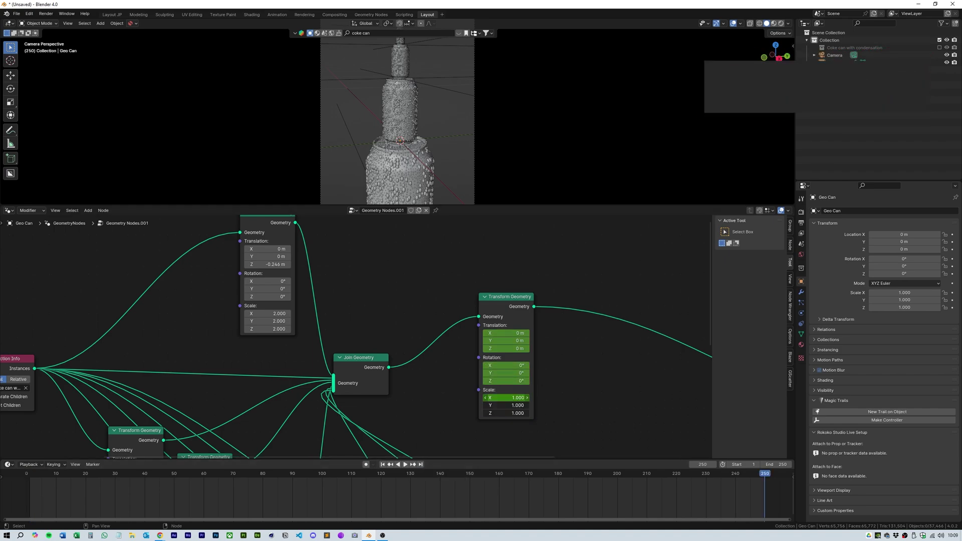
type("2")
key("Return")
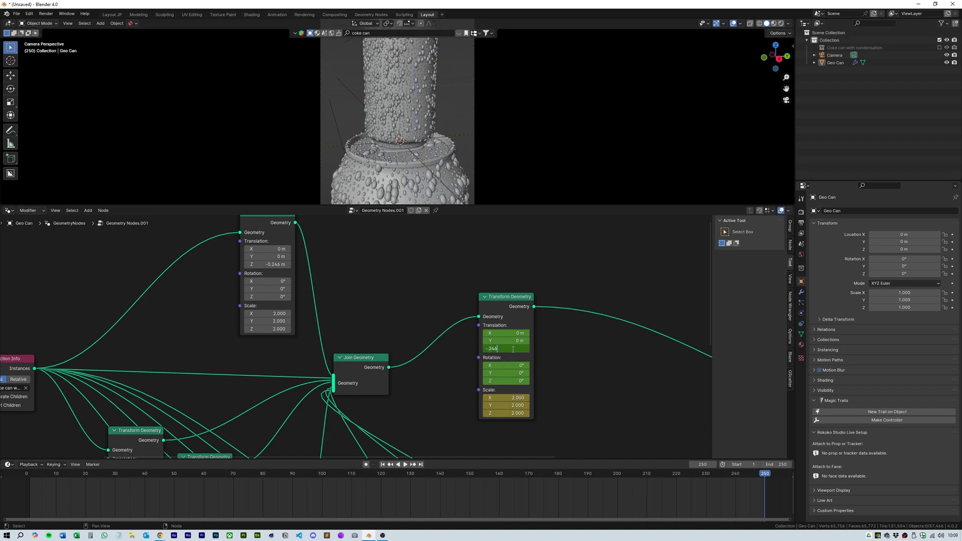
key("Return")
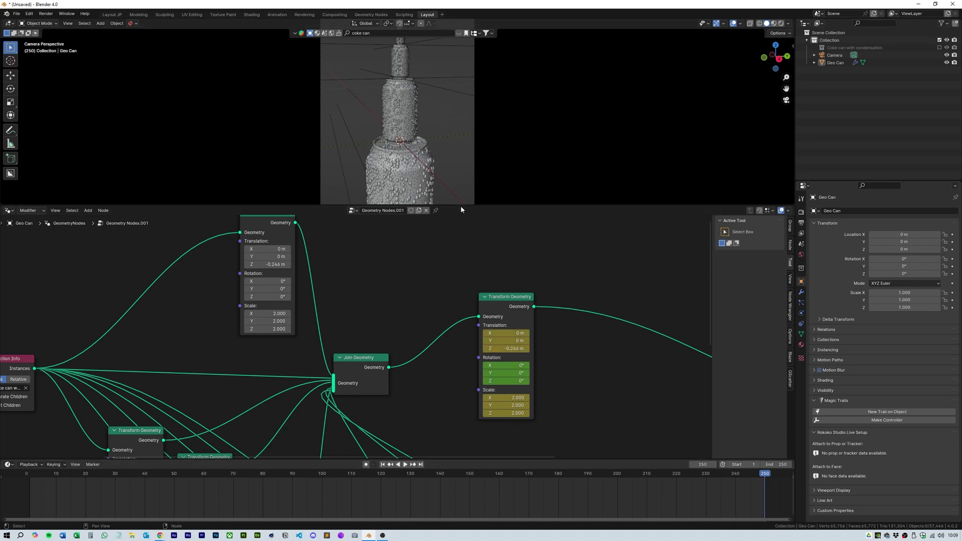
Enlarge the 3D viewport, scrub through the zoom, and jump back to frame 1
left_click_drag(461, 205, 456, 372)
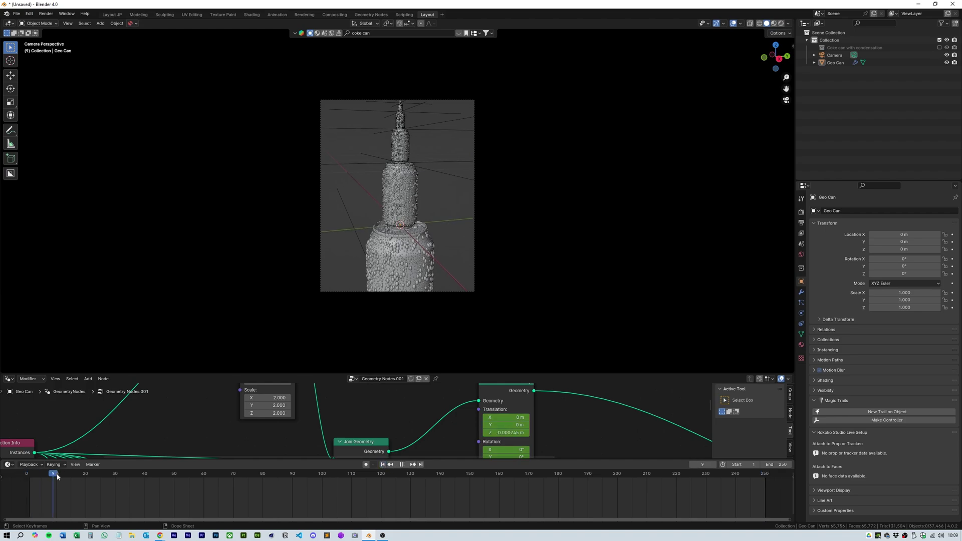
left_click_drag(57, 476, 305, 499)
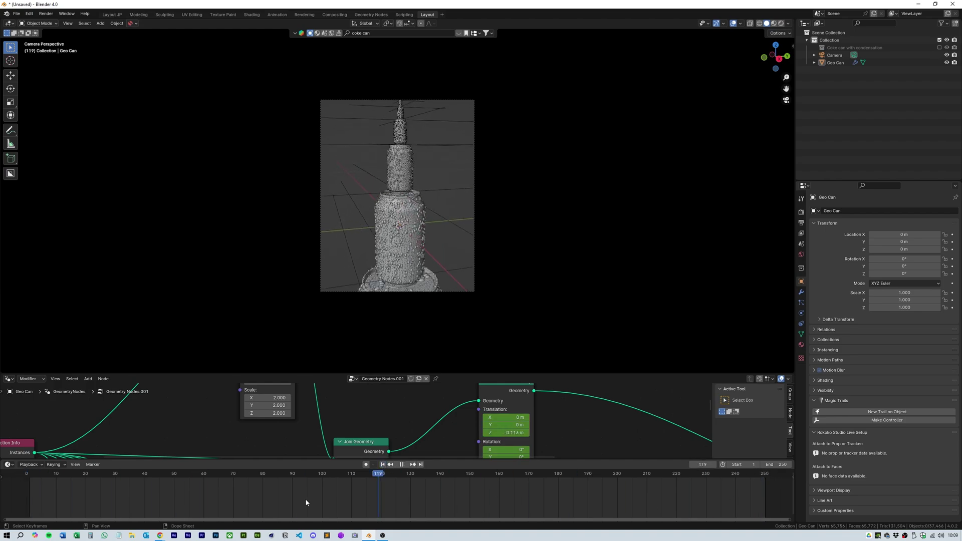
key("shift+Left")
Give the node editor more room, scrub toward the end, then play and stop the animation
left_click_drag(467, 374, 467, 283)
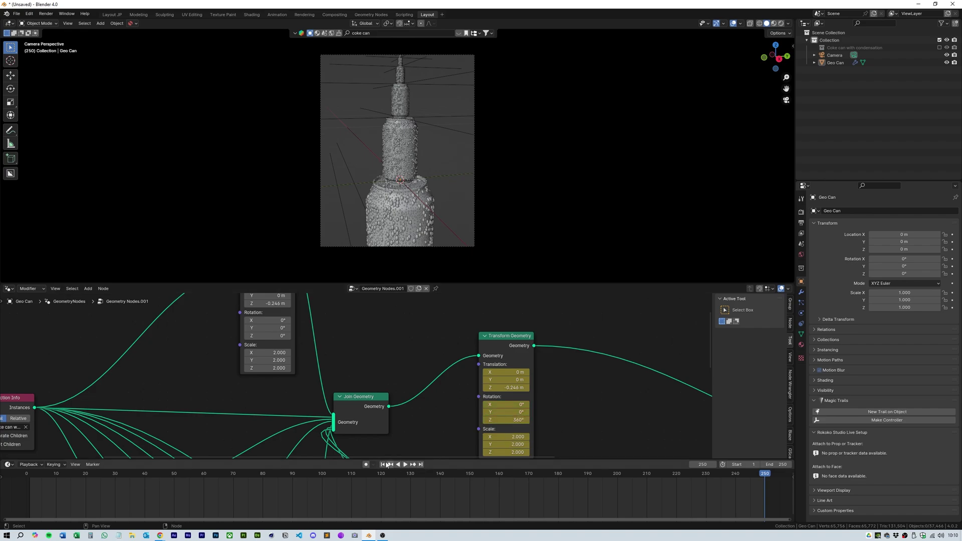
left_click_drag(50, 480, 751, 493)
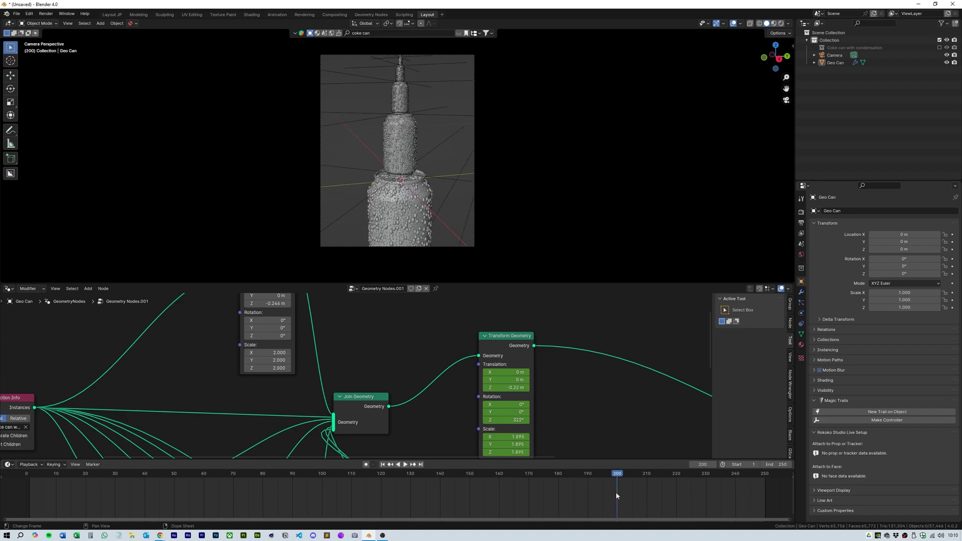
key("space")
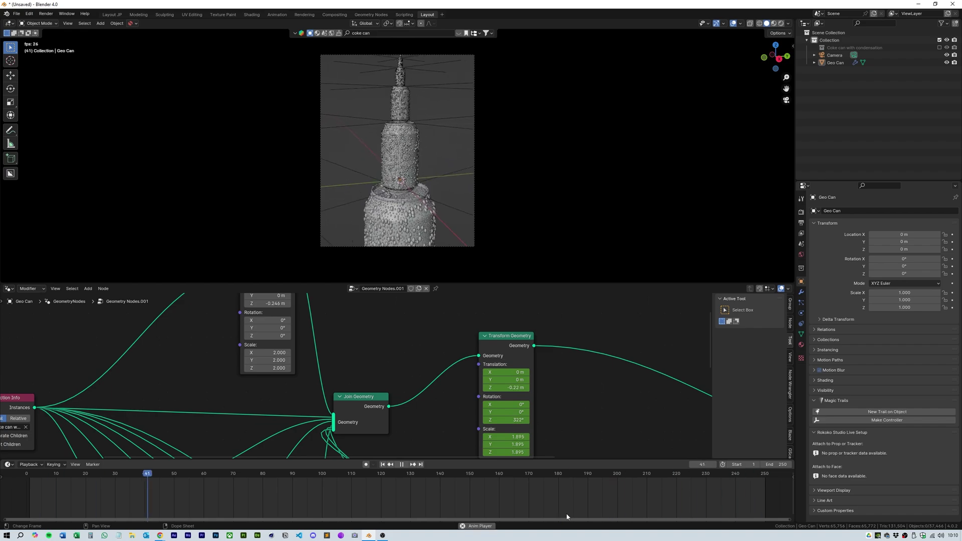
key("space")
Set all Geo Can zoom keyframes to Linear interpolation and play back to check the loop
left_click(383, 465)
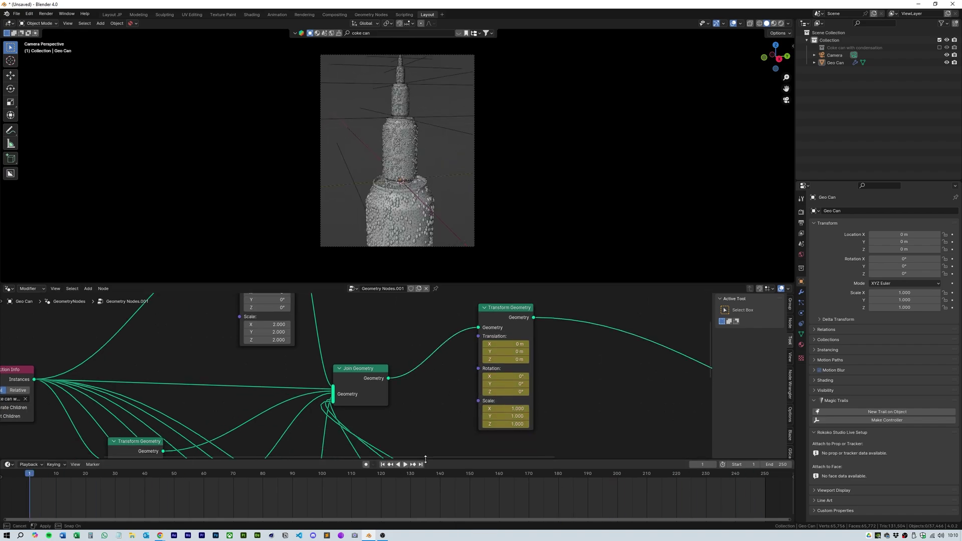
left_click_drag(383, 460, 383, 439)
left_click(407, 210)
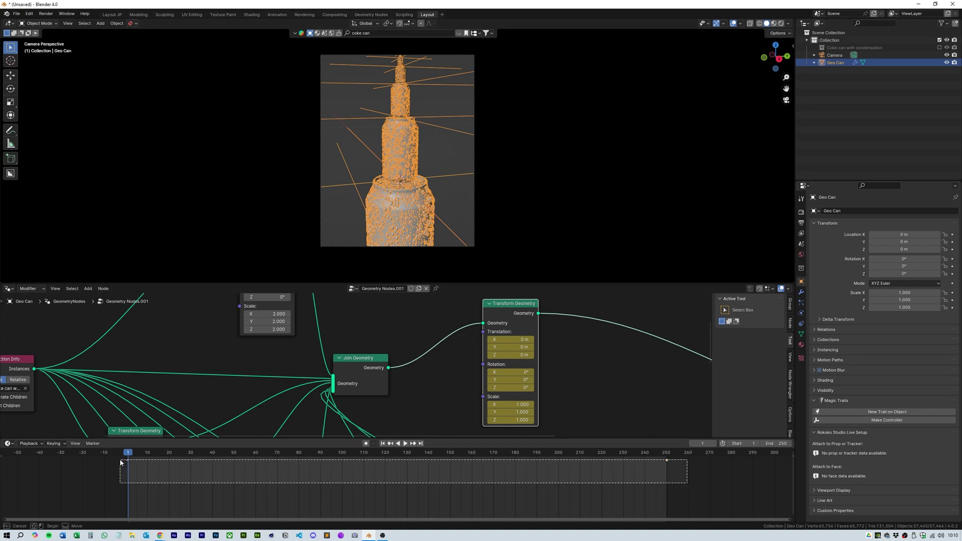
right_click(126, 459)
mouse_move(103, 470)
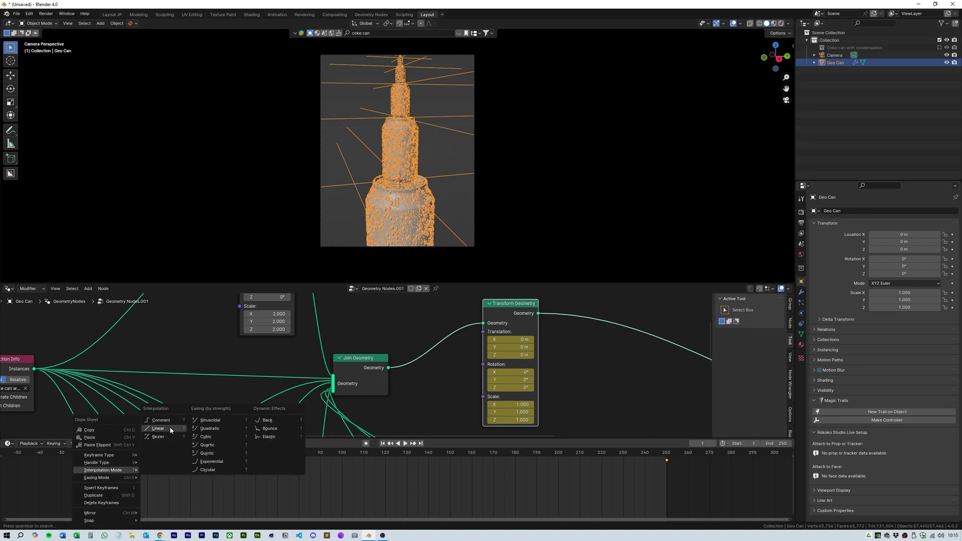
left_click(170, 429)
key("space")
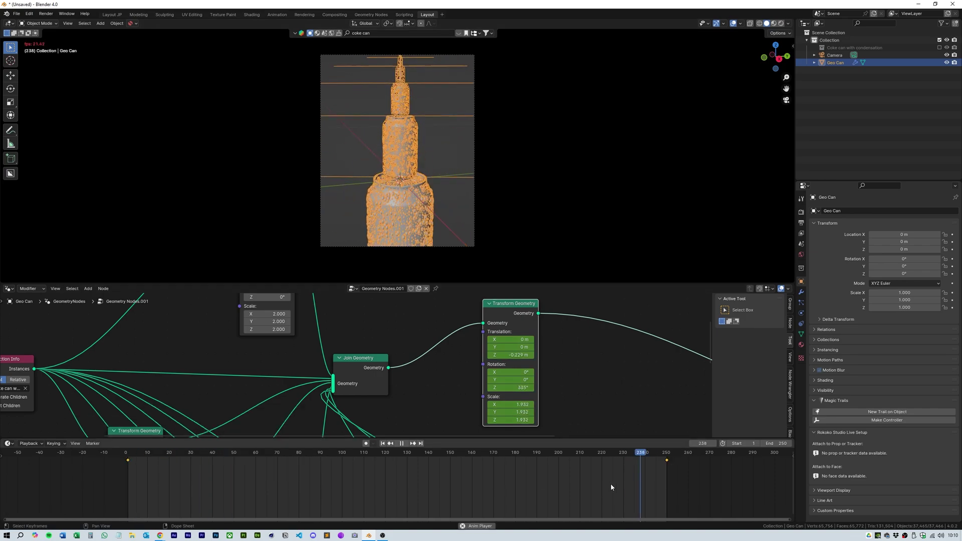
key("space")
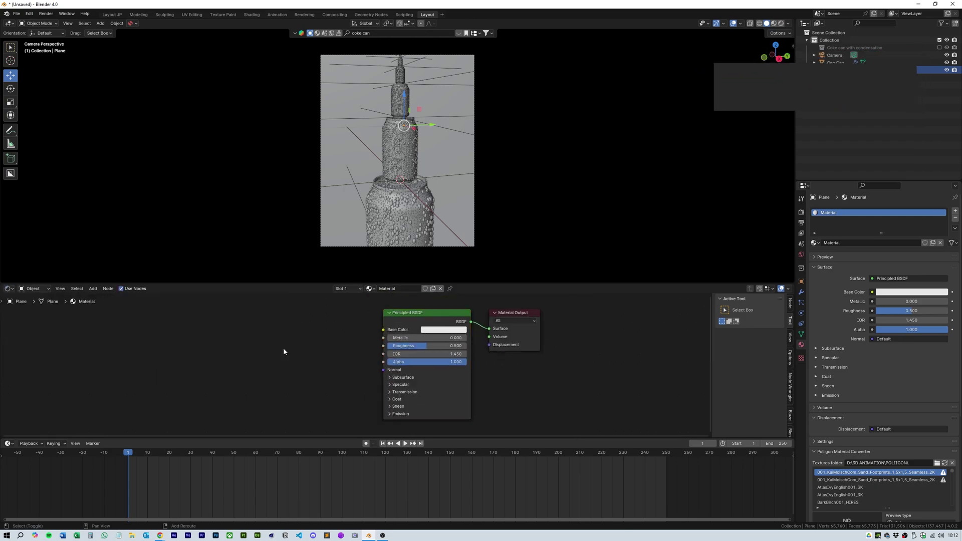
Feed the gradient into the Color Ramp with a yellow stop and preview in rendered shading
left_click_drag(204, 340, 271, 399)
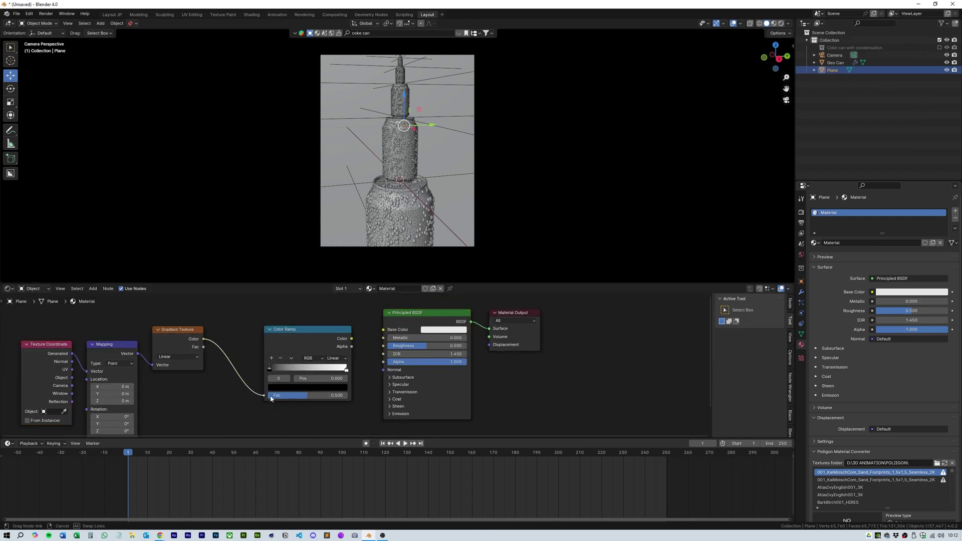
left_click(308, 387)
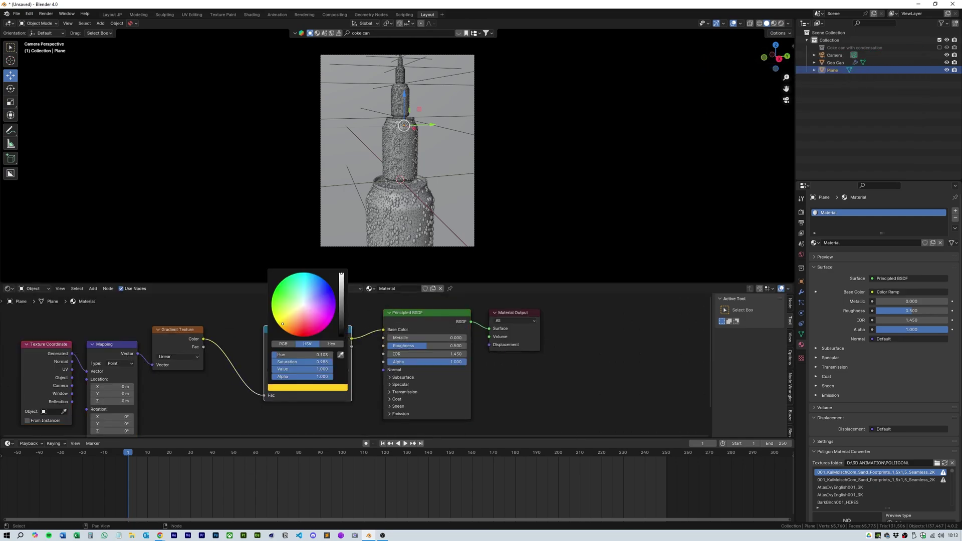
left_click(781, 23)
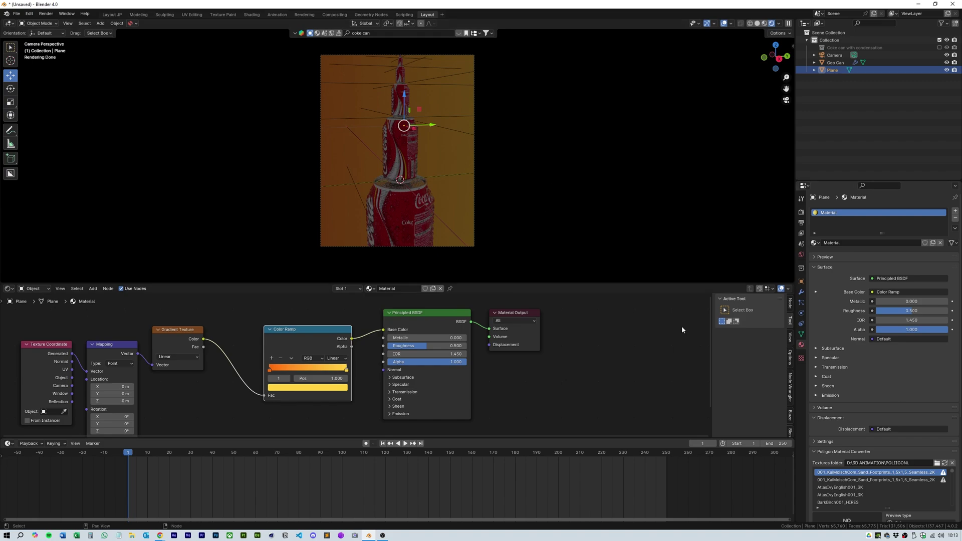
Set the World colour to an Environment Texture using studio_small_09_4k.exr
left_click(801, 254)
left_click(897, 245)
left_click(873, 259)
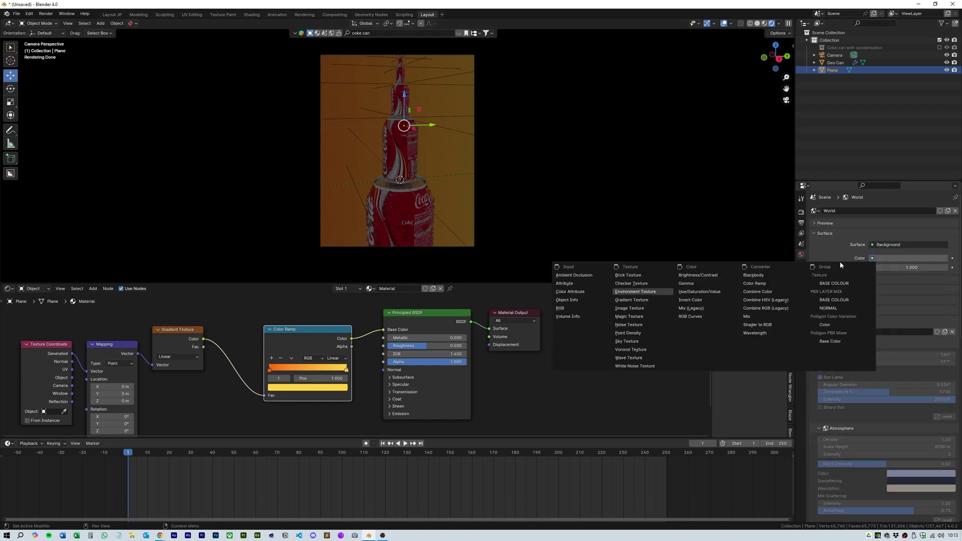
left_click(672, 289)
left_click(922, 267)
scroll(685, 323, "down", 5)
scroll(686, 323, "down", 1)
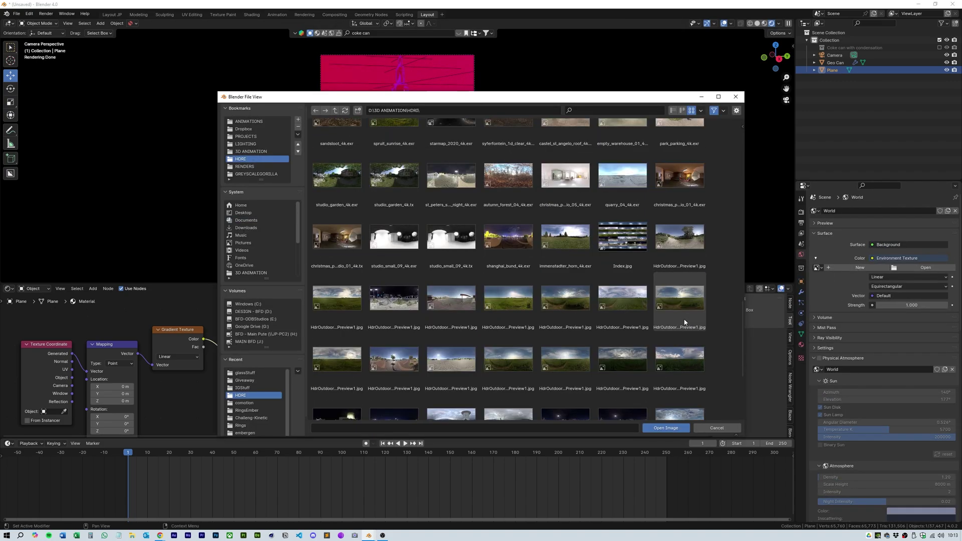
double_click(394, 293)
Adjust the gradient's Mapping: rotate about 23 degrees and reset X location to zero
middle_click_drag(116, 388, 239, 388)
left_click_drag(239, 383, 266, 383)
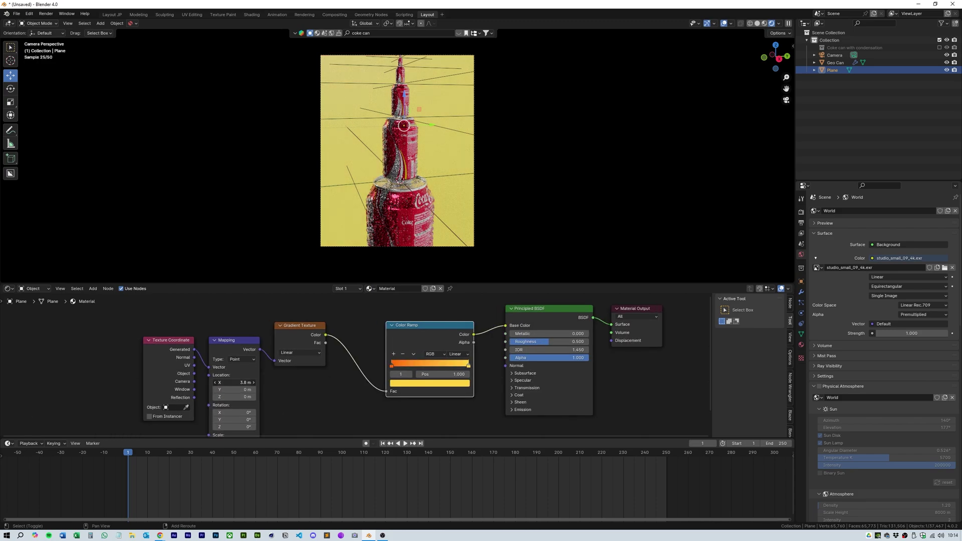
middle_click_drag(238, 386, 234, 361)
left_click_drag(229, 400, 251, 401)
key("BackSpace")
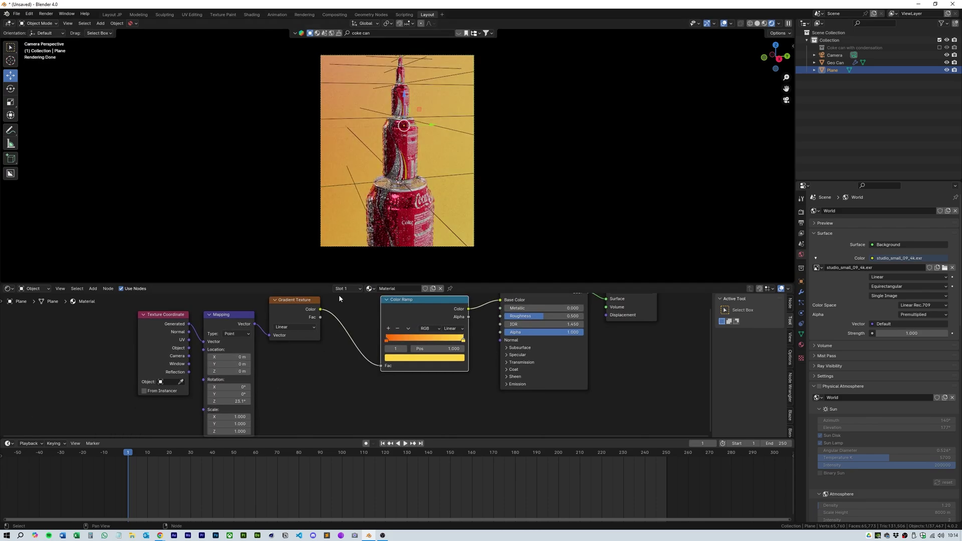
Enable the Coke can with condensation collection and select the can to edit its label material
left_click(939, 48)
left_click(815, 48, "shift")
left_click(848, 63)
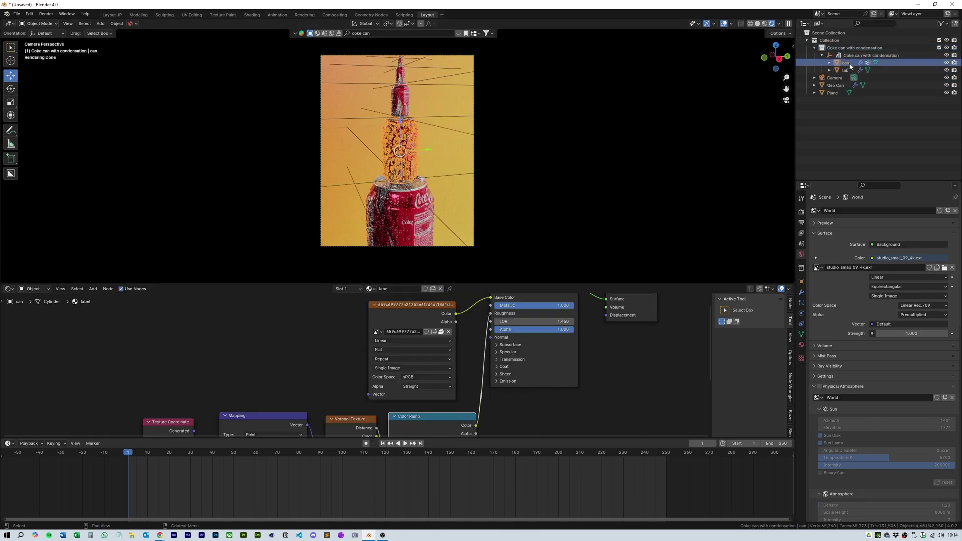
left_click_drag(552, 284, 552, 175)
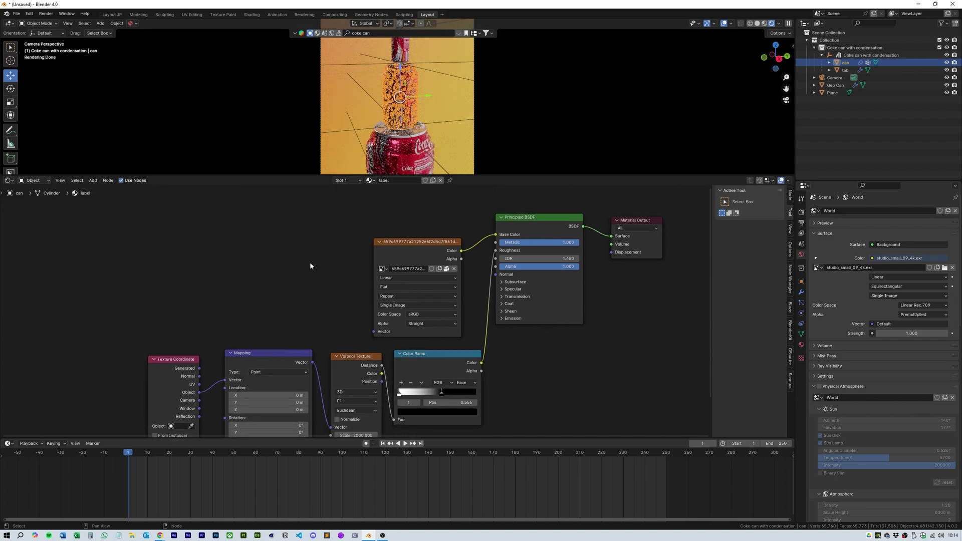
mouse_move(407, 242)
left_mouse_down()
mouse_move(311, 234)
mouse_move(287, 222)
left_mouse_up()
scroll(316, 225, "up", 2)
Insert a Hue/Saturation/Value node on the label colour with saturation 0.8
key("shift+a")
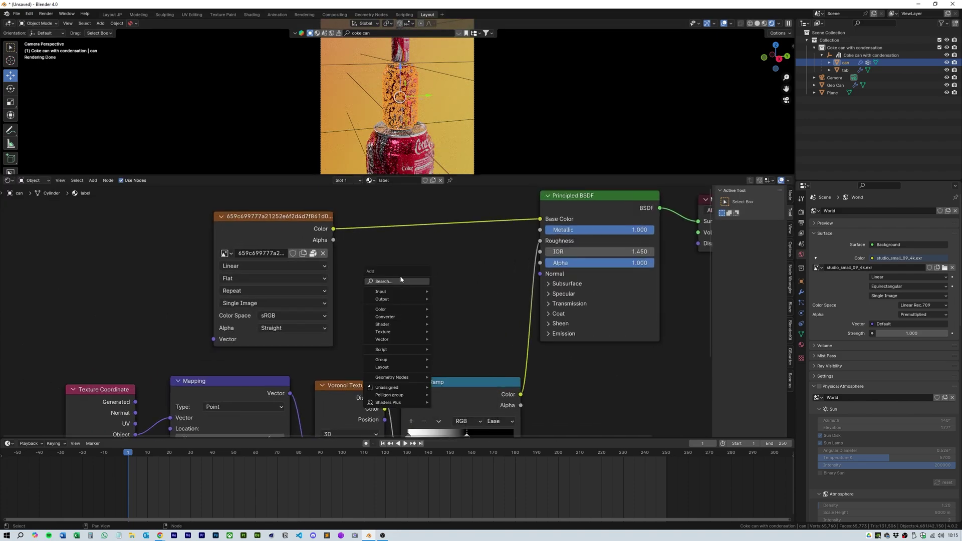
left_click(431, 236)
scroll(366, 256, "up", 2)
scroll(367, 261, "up", 1)
type(".8")
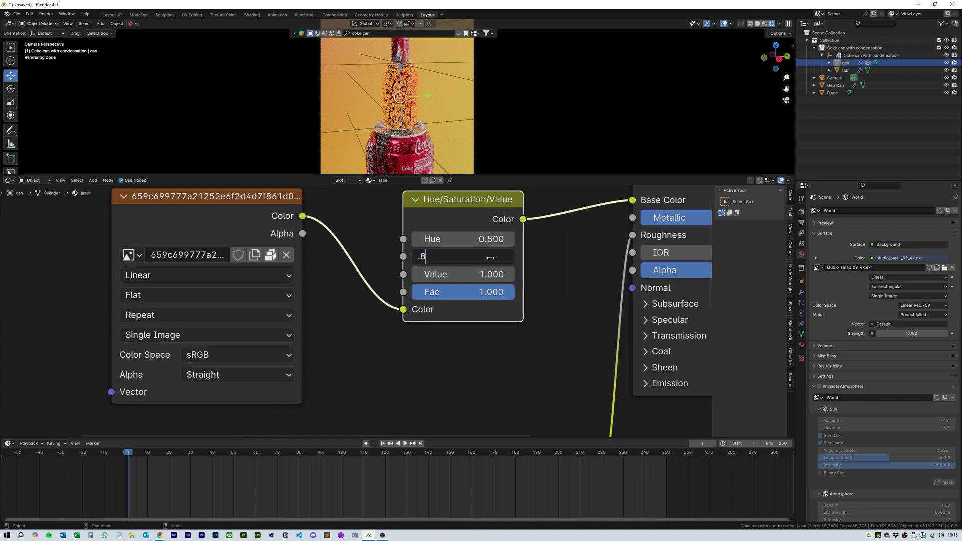
key("Return")
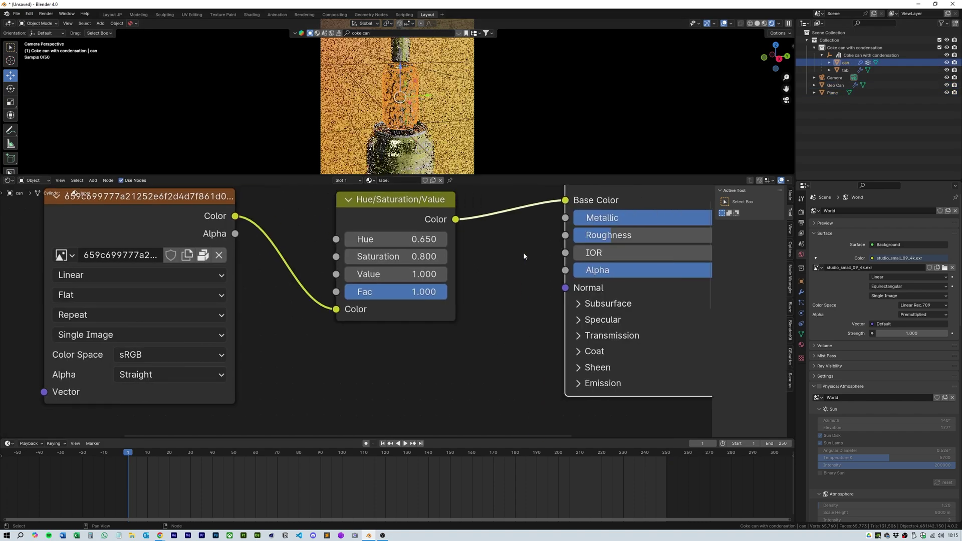
Select the can's tab and inspect its Brushed Aluminium material
left_click(802, 293)
left_click(846, 70)
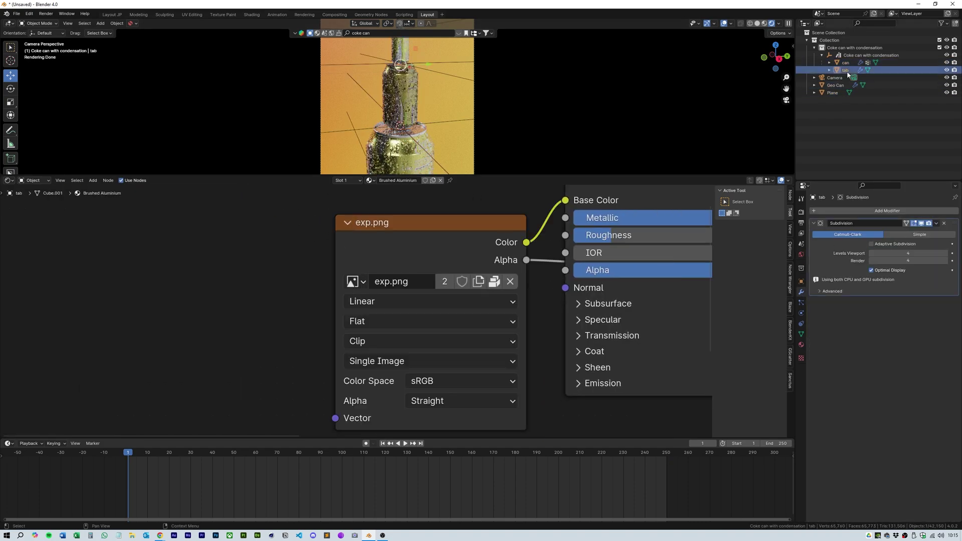
left_click_drag(487, 176, 487, 279)
Set the backdrop Plane's gradient X location to 5.8 m and exclude the original can collection
left_click(625, 260)
scroll(82, 393, "up", 1)
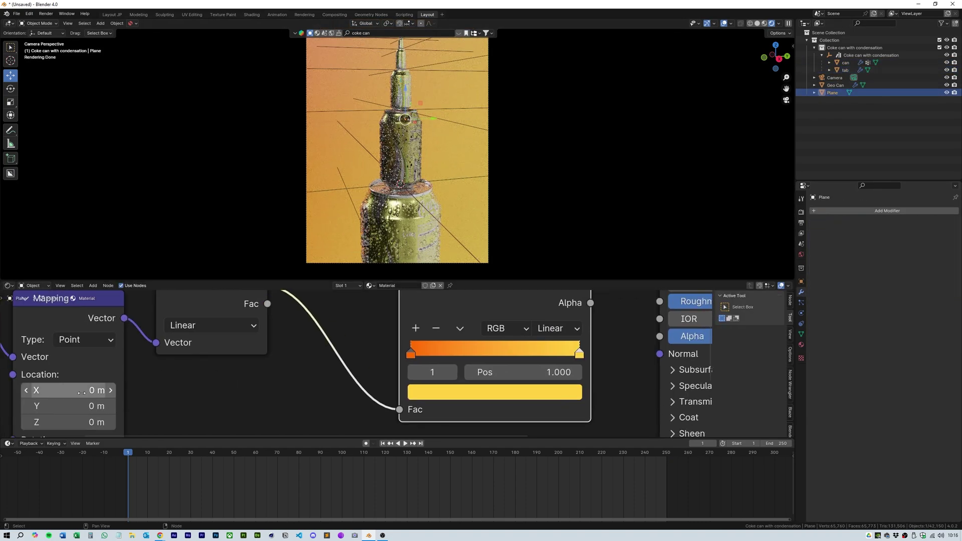
left_click_drag(82, 392, 130, 392)
left_click_drag(516, 279, 516, 359)
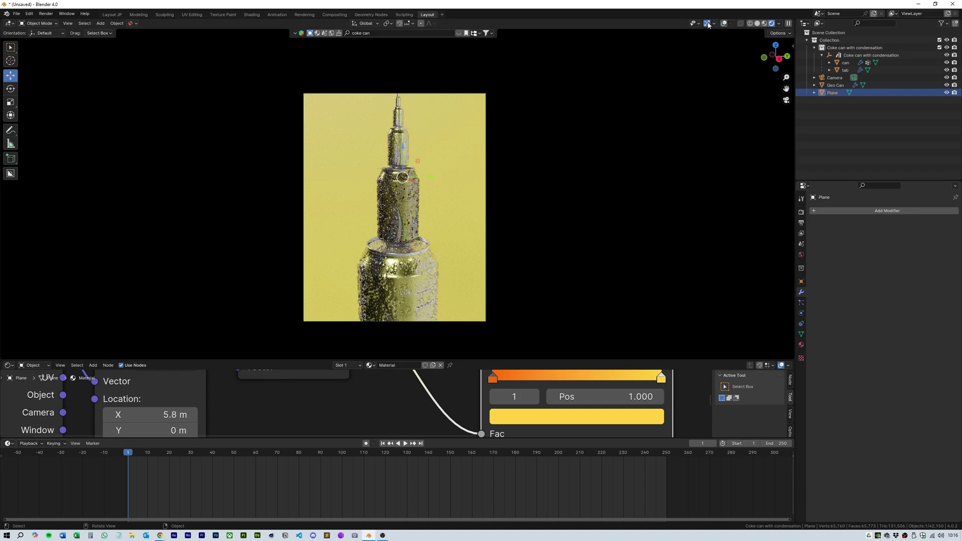
left_click(708, 24)
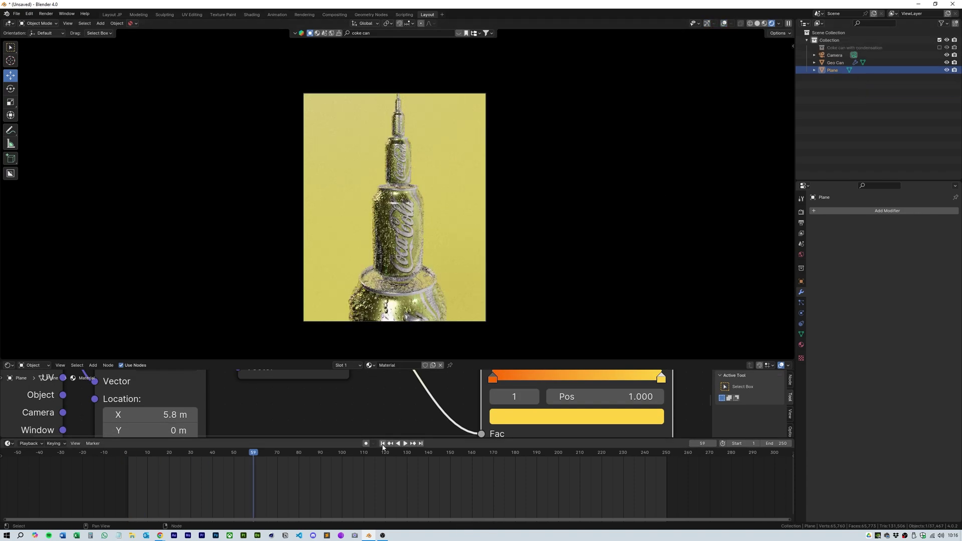